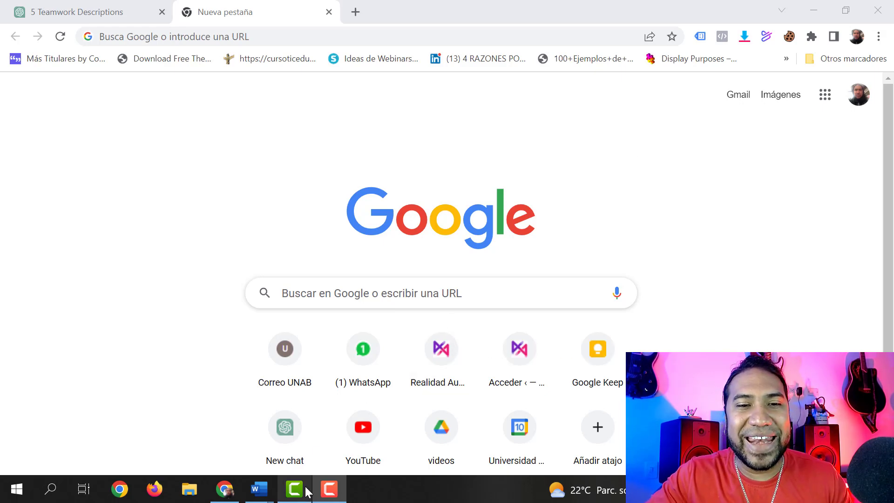
Step: Switch to the Word document Documento1 and read through the script "5 ventajas del trabajo en equipo"
{"action": "mouse_move", "coordinate": [265, 496]}
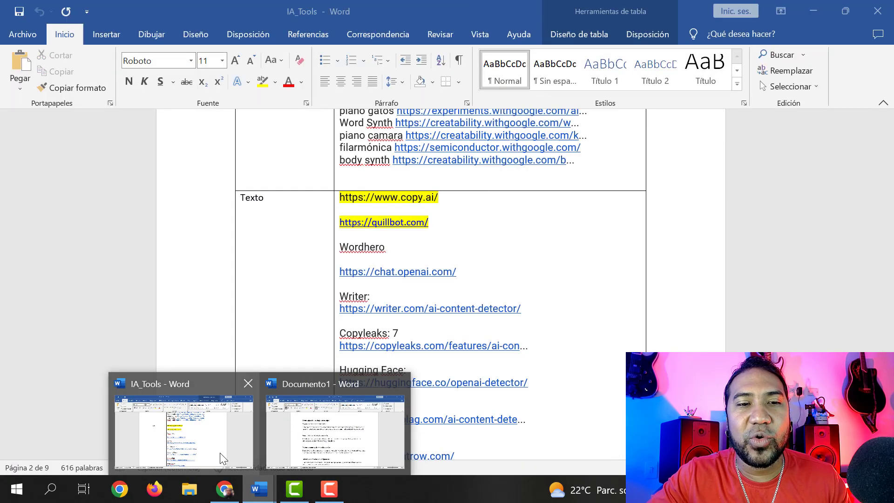
{"action": "left_click", "coordinate": [302, 461]}
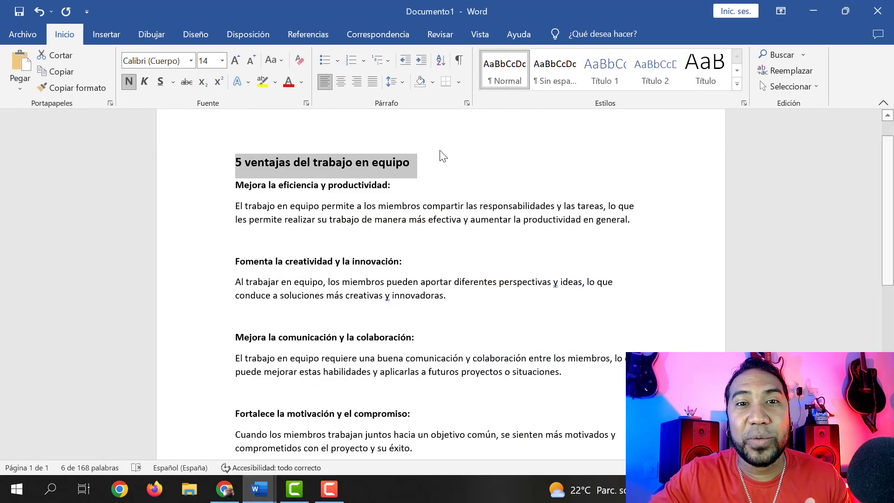
{"action": "scroll", "coordinate": [530, 251], "scroll_direction": "down", "scroll_amount": 1}
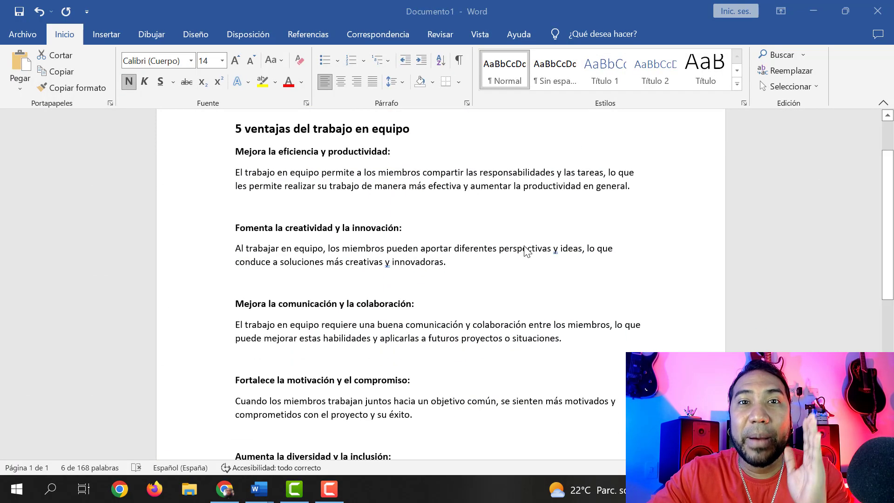
{"action": "scroll", "coordinate": [457, 200], "scroll_direction": "down", "scroll_amount": 3}
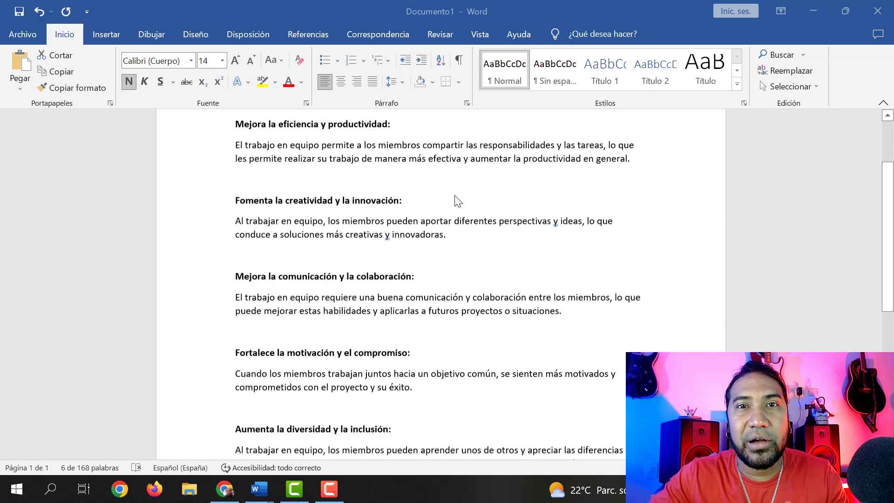
{"action": "scroll", "coordinate": [458, 202], "scroll_direction": "down", "scroll_amount": 1}
{"action": "scroll", "coordinate": [459, 207], "scroll_direction": "up", "scroll_amount": 6}
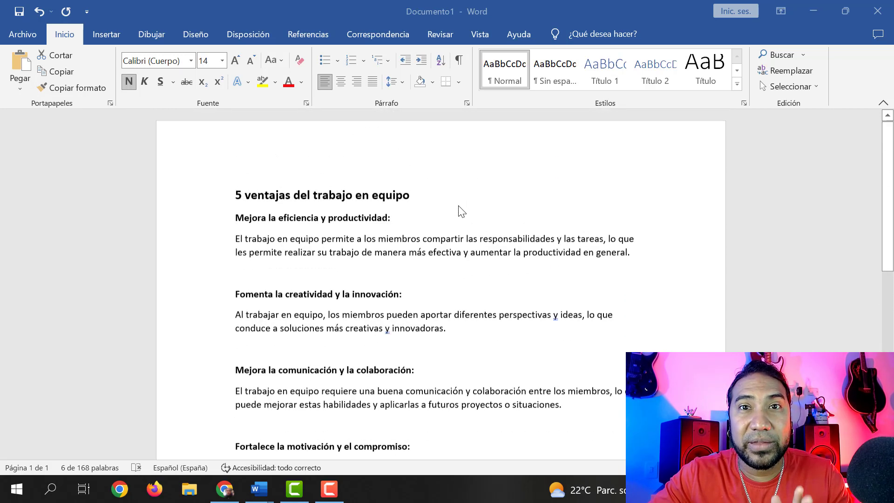
Step: Switch to Chrome, go to fliki.ai and enter its studio to look over the existing files
{"action": "left_click", "coordinate": [225, 489]}
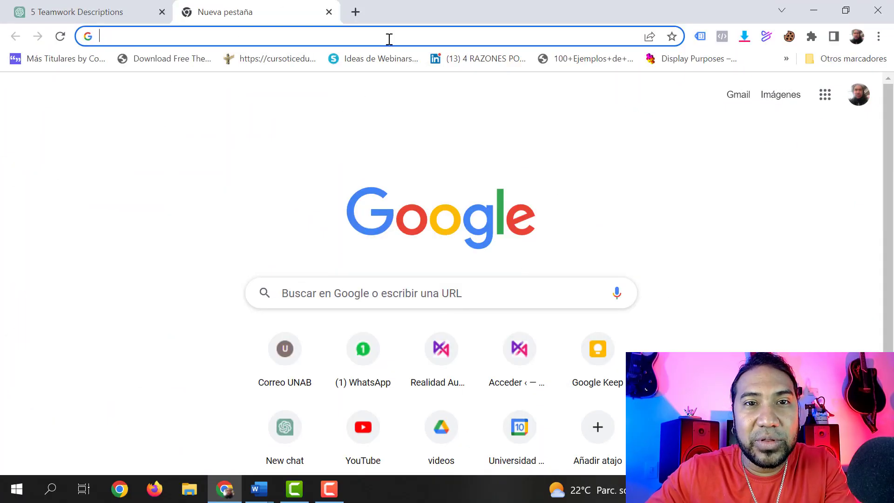
{"action": "left_click", "coordinate": [390, 39]}
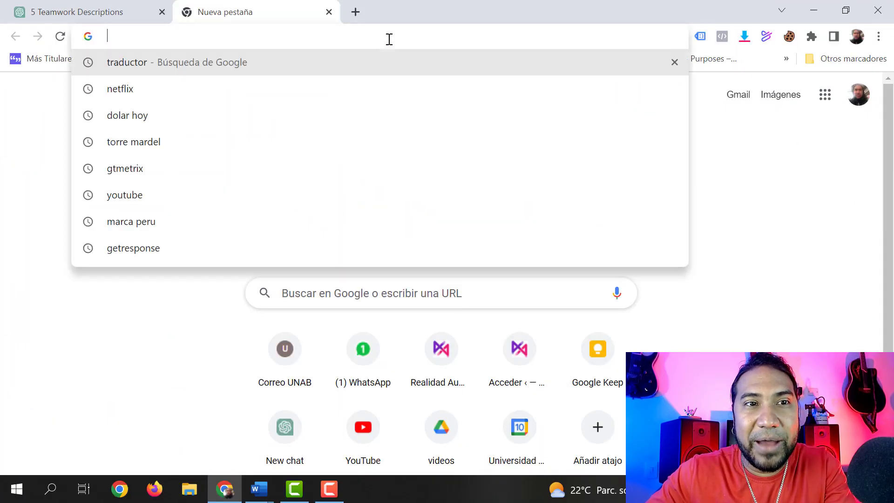
{"action": "type", "text": "fliki.ai"}
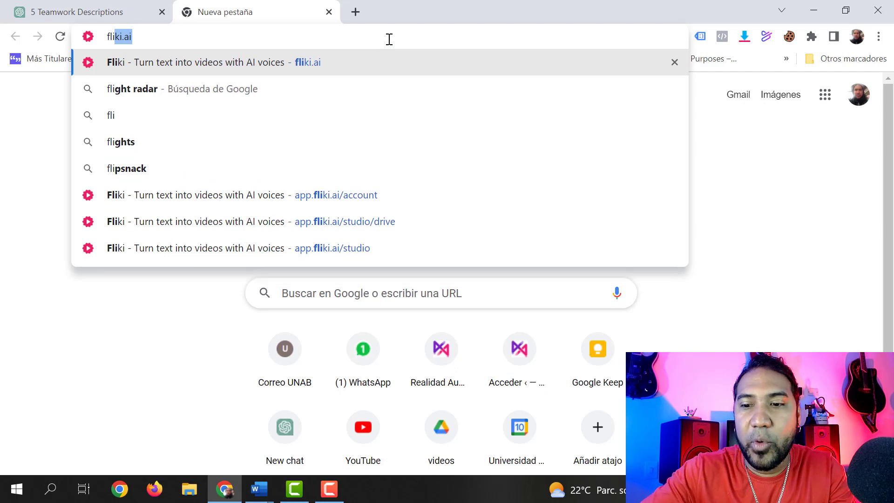
{"action": "key", "text": "Return"}
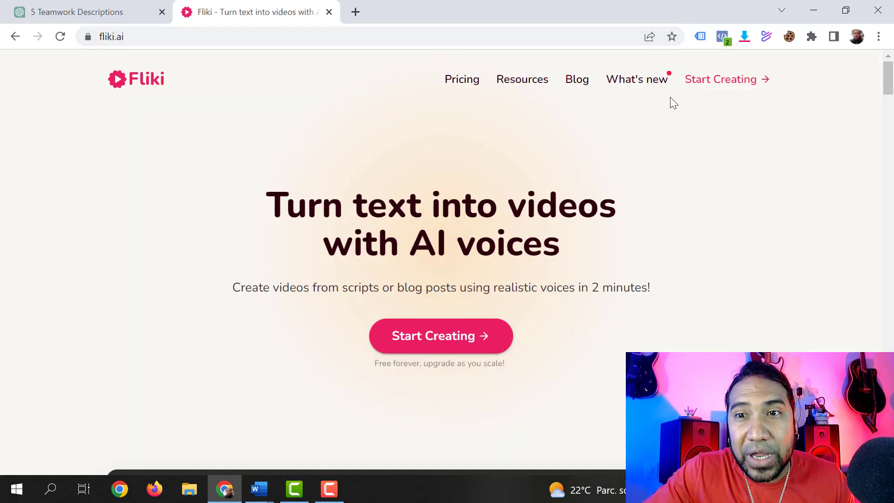
{"action": "left_click", "coordinate": [716, 85]}
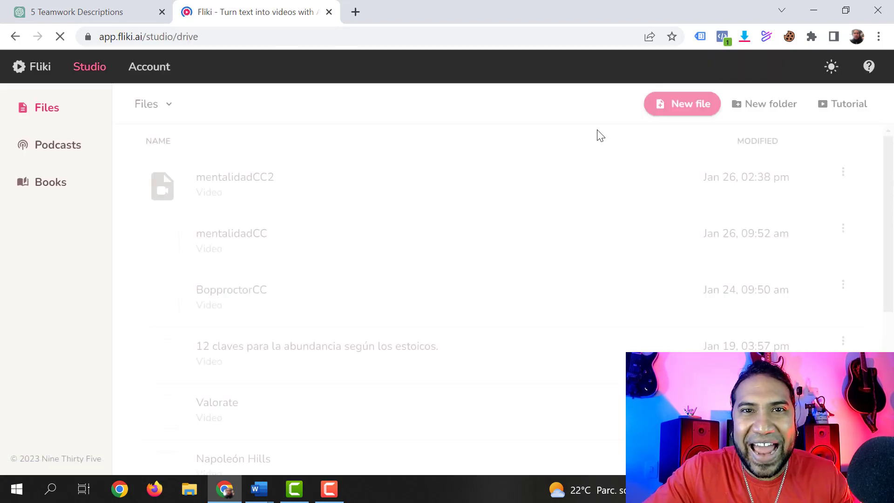
{"action": "scroll", "coordinate": [256, 166], "scroll_direction": "down", "scroll_amount": 6}
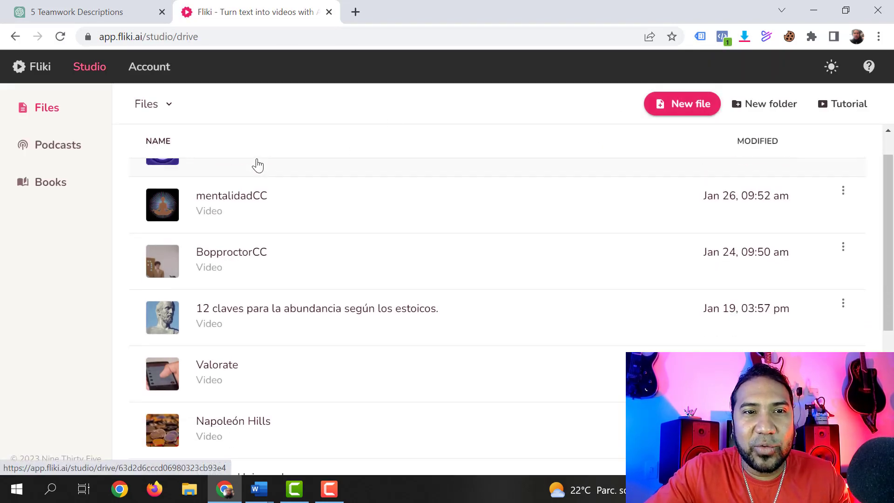
{"action": "scroll", "coordinate": [311, 242], "scroll_direction": "up", "scroll_amount": 6}
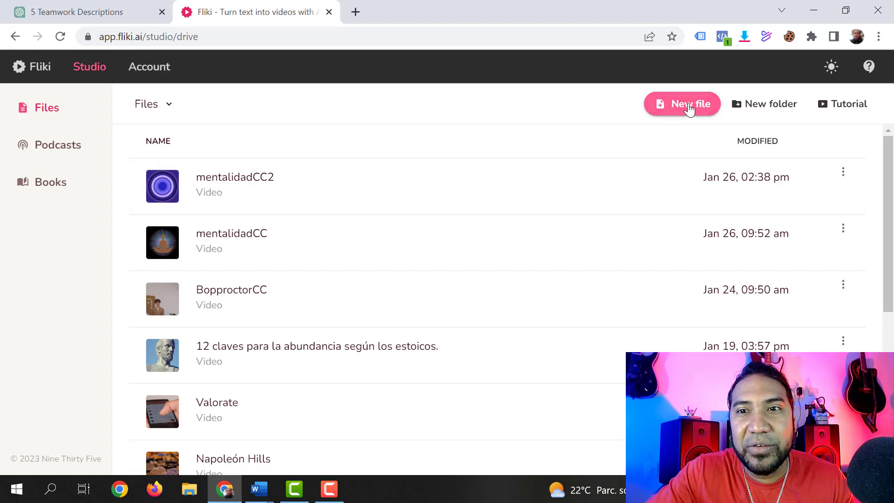
Step: Create a new video file named "trabajo en equipo" with Spanish as its language
{"action": "left_click", "coordinate": [690, 108]}
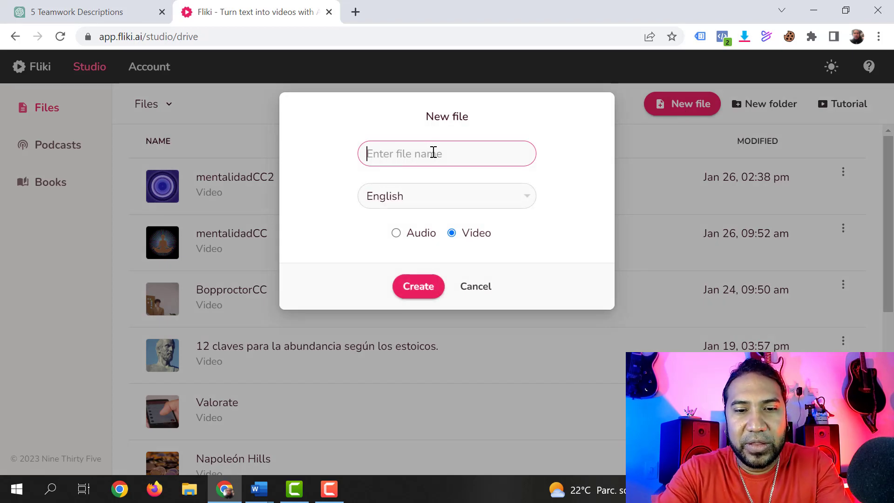
{"action": "type", "text": "trabajo en equipo"}
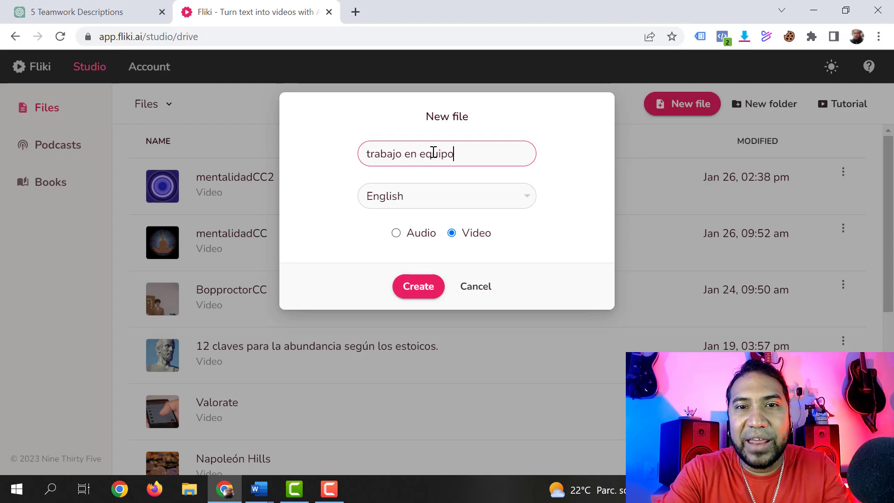
{"action": "left_click", "coordinate": [455, 194]}
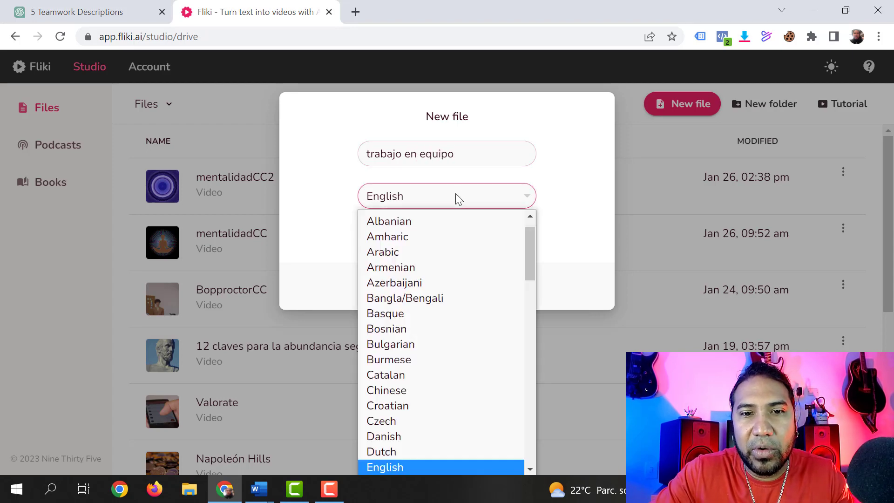
{"action": "scroll", "coordinate": [473, 272], "scroll_direction": "down", "scroll_amount": 15}
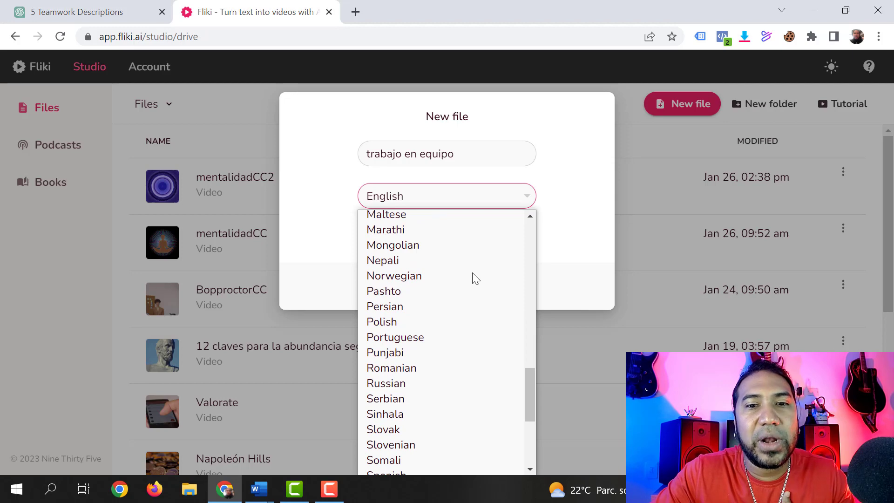
{"action": "scroll", "coordinate": [474, 278], "scroll_direction": "down", "scroll_amount": 5}
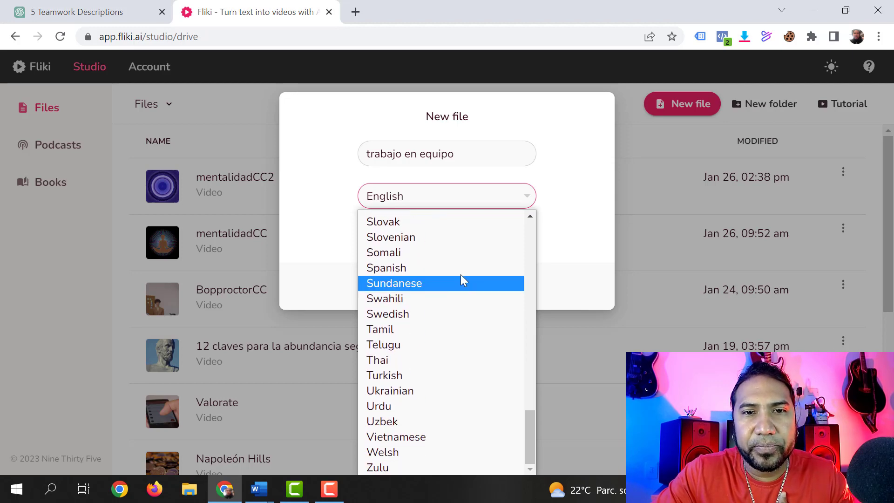
{"action": "left_click", "coordinate": [465, 269]}
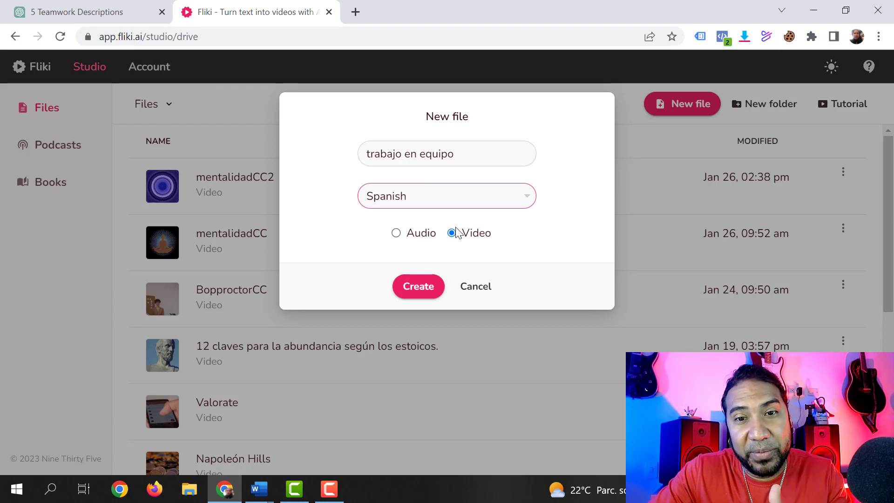
{"action": "left_click", "coordinate": [429, 295]}
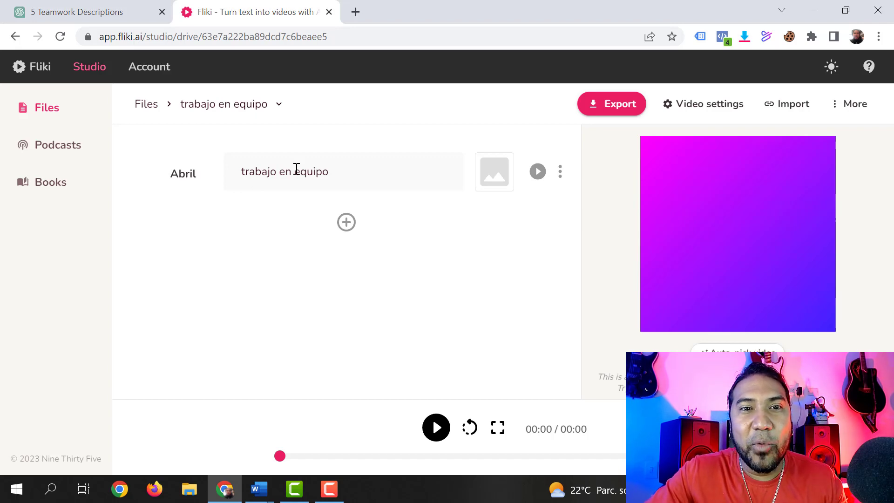
Step: Switch to the Word document Documento1 and copy its entire text
{"action": "mouse_move", "coordinate": [259, 488]}
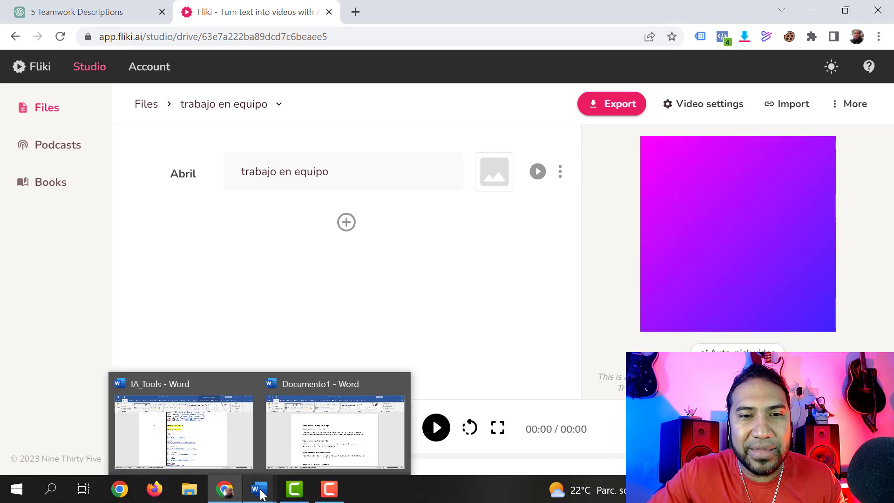
{"action": "left_click", "coordinate": [287, 460]}
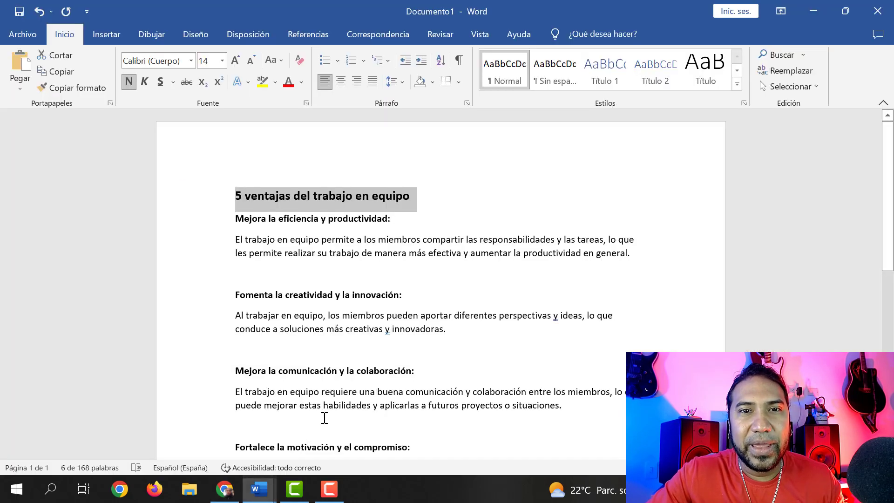
{"action": "left_click", "coordinate": [230, 197]}
{"action": "scroll", "coordinate": [295, 213], "scroll_direction": "down", "scroll_amount": 5}
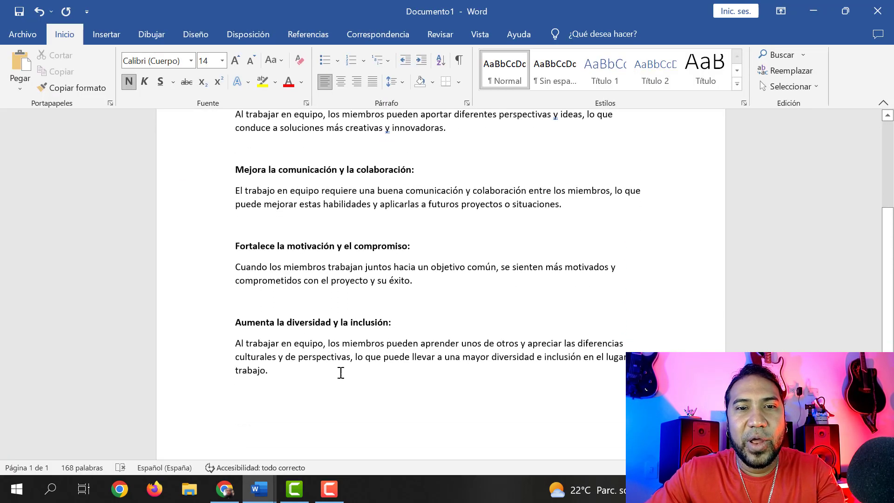
{"action": "key", "text": "ctrl+a"}
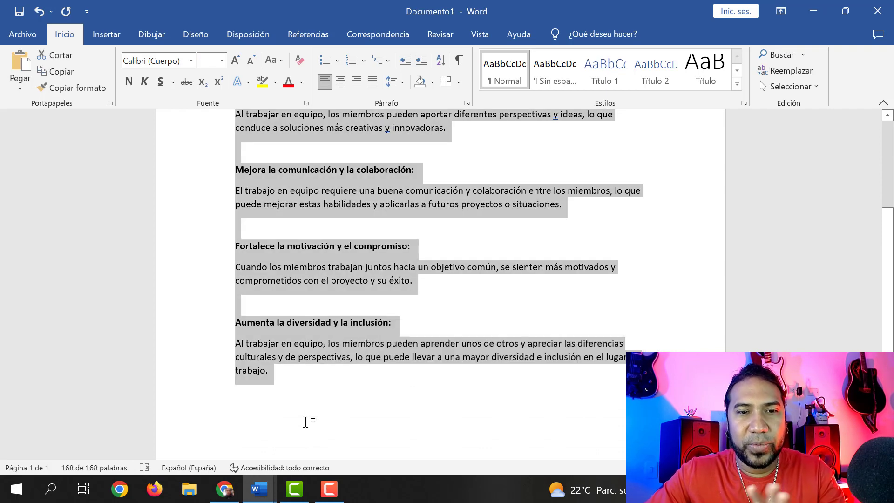
Step: Return to Fliki in Chrome and replace the first scene's text "trabajo en equipo" with the copied script
{"action": "mouse_move", "coordinate": [297, 489]}
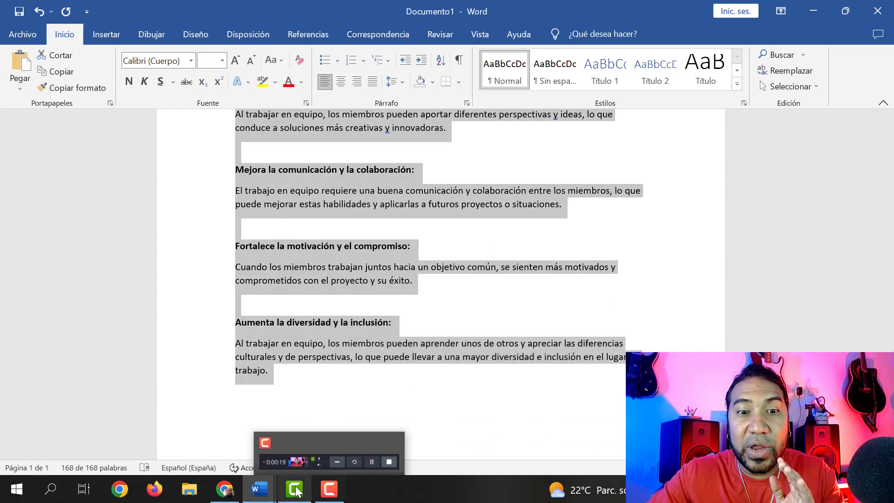
{"action": "left_click", "coordinate": [225, 489]}
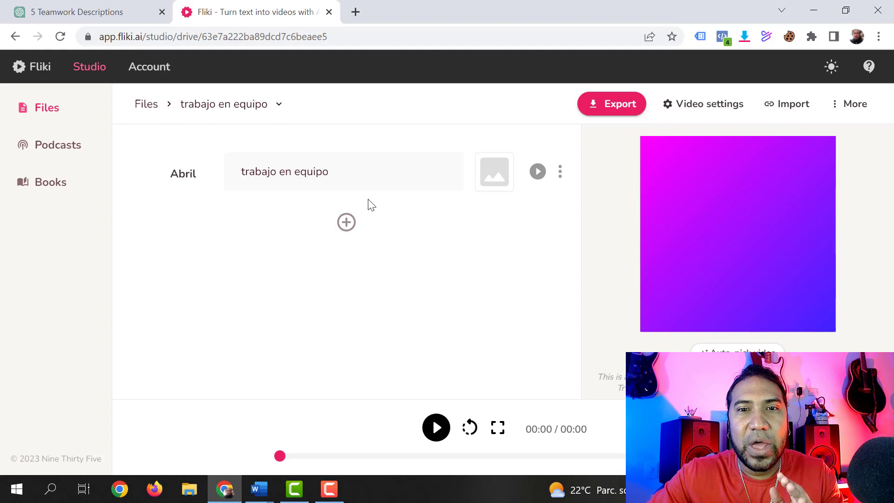
{"action": "left_click_drag", "start_coordinate": [343, 173], "coordinate": [228, 168]}
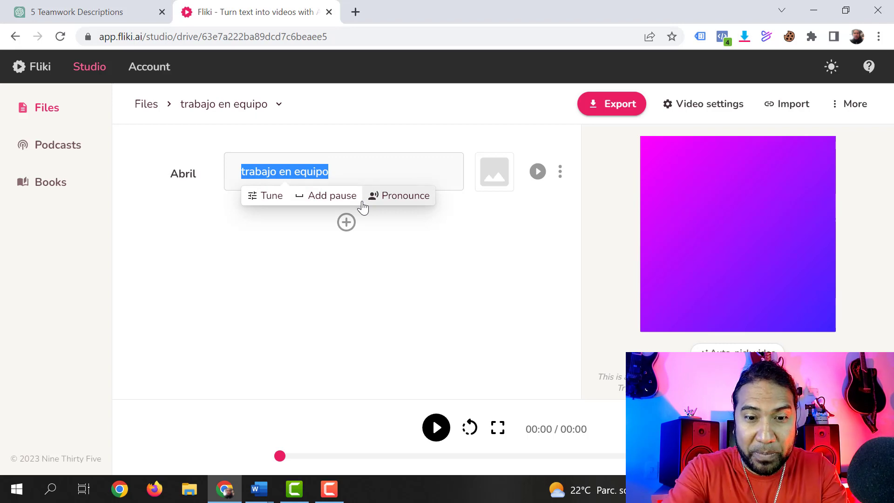
{"action": "key", "text": "ctrl+v"}
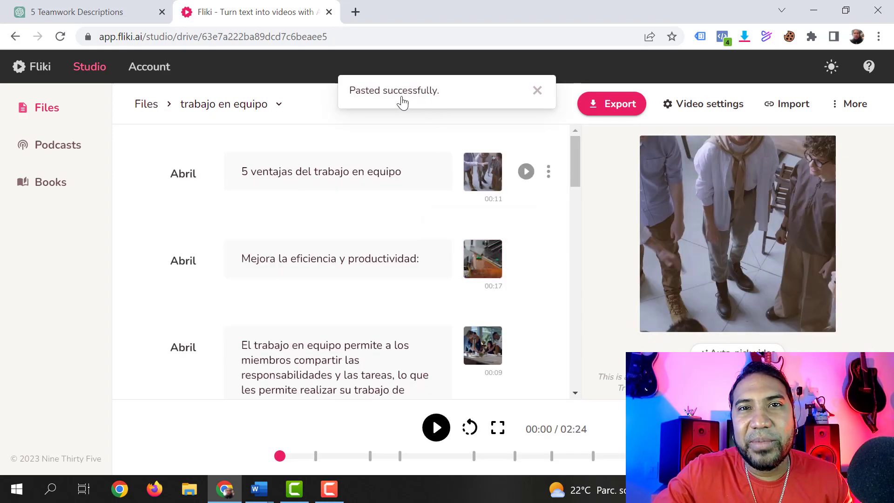
Step: Review the generated scenes, checking the text and media of each one through to the last
{"action": "scroll", "coordinate": [361, 156], "scroll_direction": "down", "scroll_amount": 8}
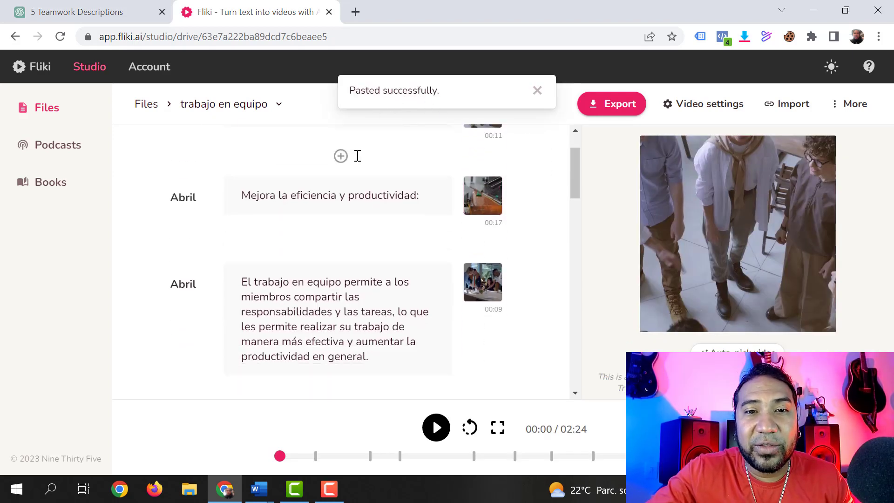
{"action": "scroll", "coordinate": [358, 156], "scroll_direction": "down", "scroll_amount": 10}
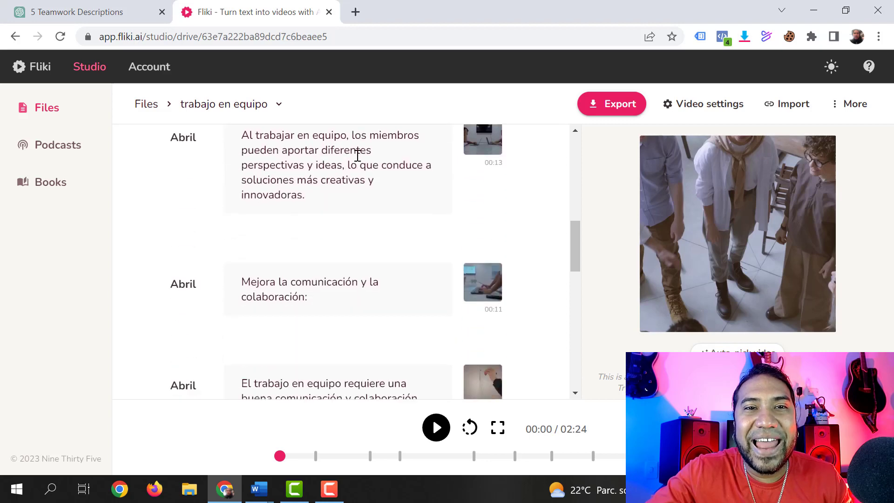
{"action": "scroll", "coordinate": [358, 156], "scroll_direction": "down", "scroll_amount": 2}
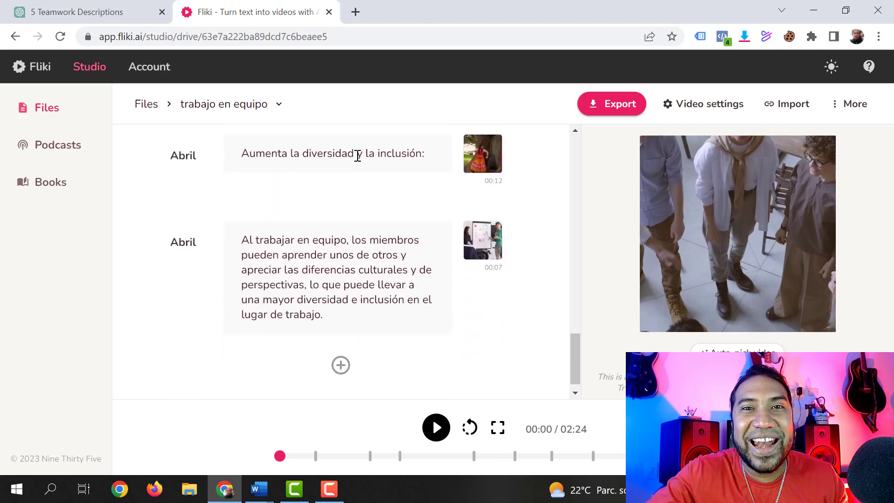
{"action": "scroll", "coordinate": [359, 160], "scroll_direction": "up", "scroll_amount": 6}
{"action": "scroll", "coordinate": [358, 161], "scroll_direction": "up", "scroll_amount": 10}
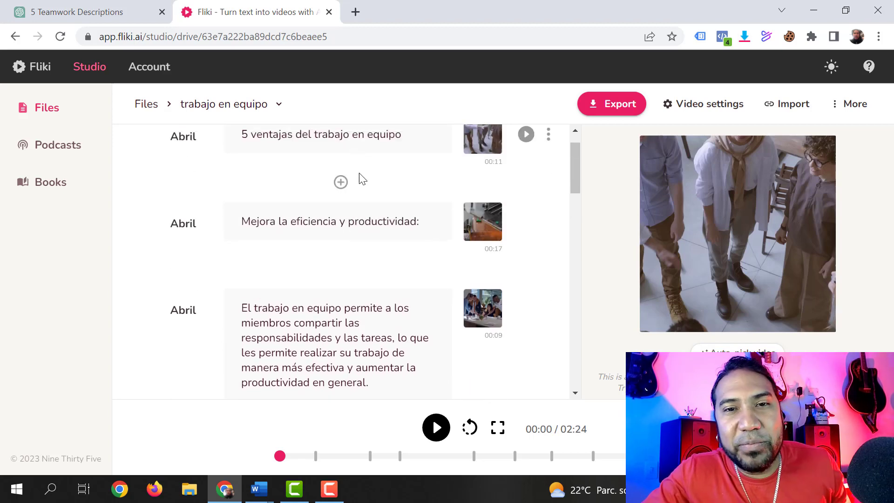
{"action": "scroll", "coordinate": [365, 190], "scroll_direction": "up", "scroll_amount": 1}
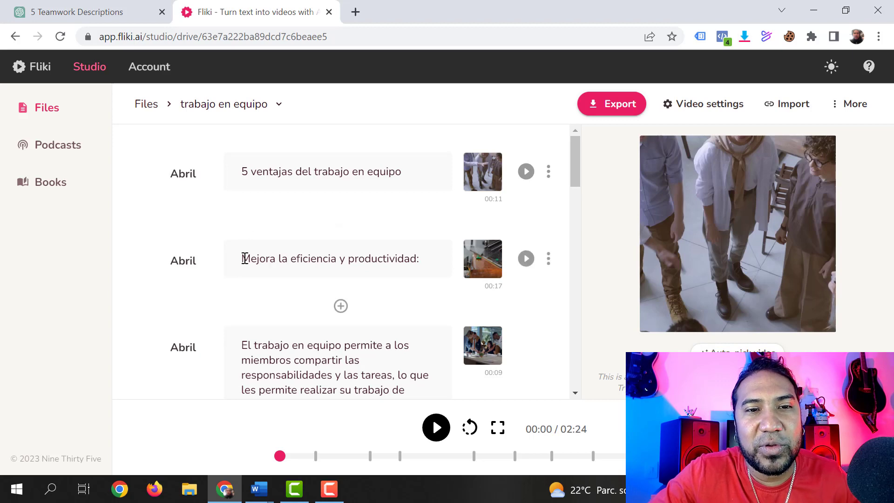
Step: Add the number "1." before the scene heading "Mejora la eficiencia y productividad:"
{"action": "left_click", "coordinate": [345, 257]}
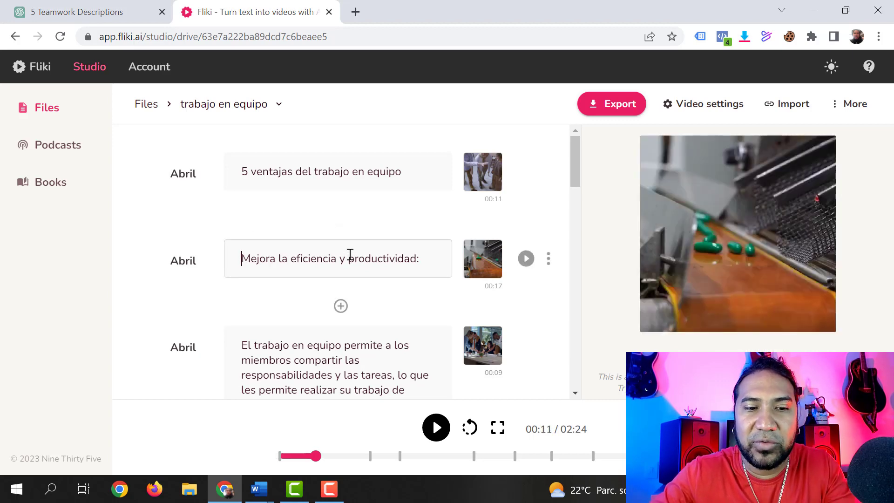
{"action": "key", "text": "Home"}
{"action": "type", "text": "1."}
Step: Number two scene headings: "2." before "Fomenta la creatividad y la innovación:" and "3." before "Mejora la comunicación y la colaboración:"
{"action": "scroll", "coordinate": [343, 239], "scroll_direction": "down", "scroll_amount": 5}
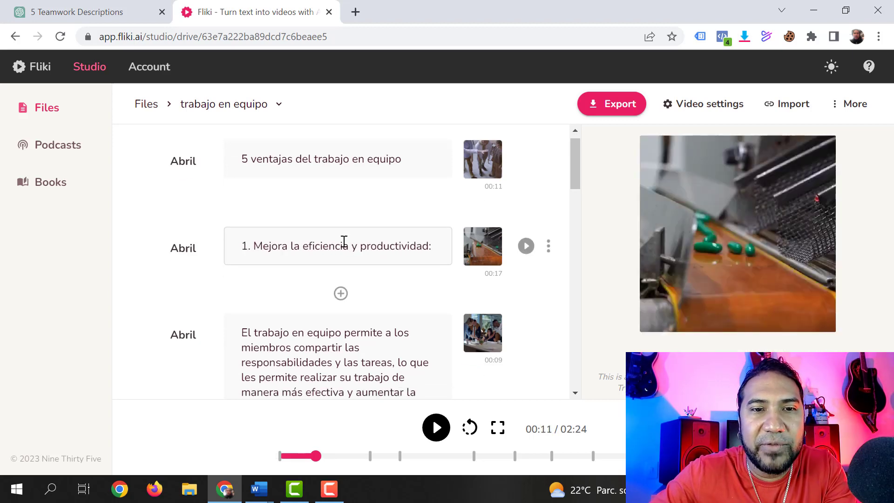
{"action": "left_click", "coordinate": [244, 297]}
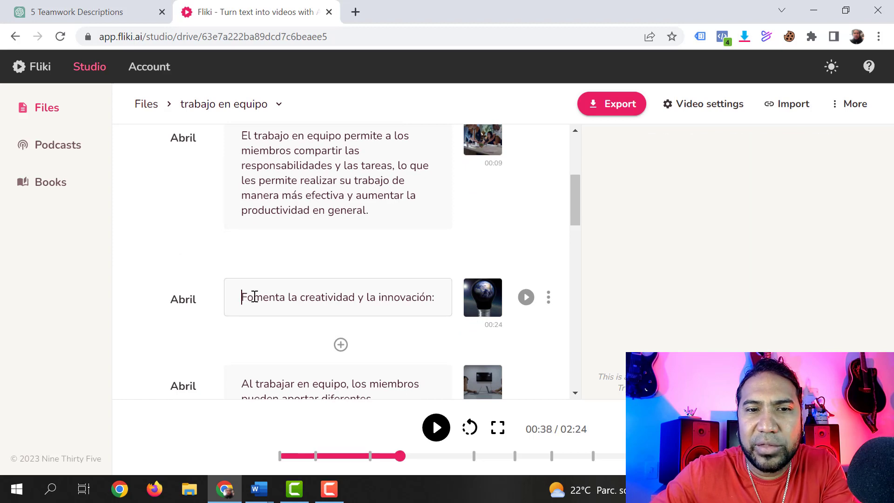
{"action": "type", "text": "2."}
{"action": "scroll", "coordinate": [252, 298], "scroll_direction": "down", "scroll_amount": 6}
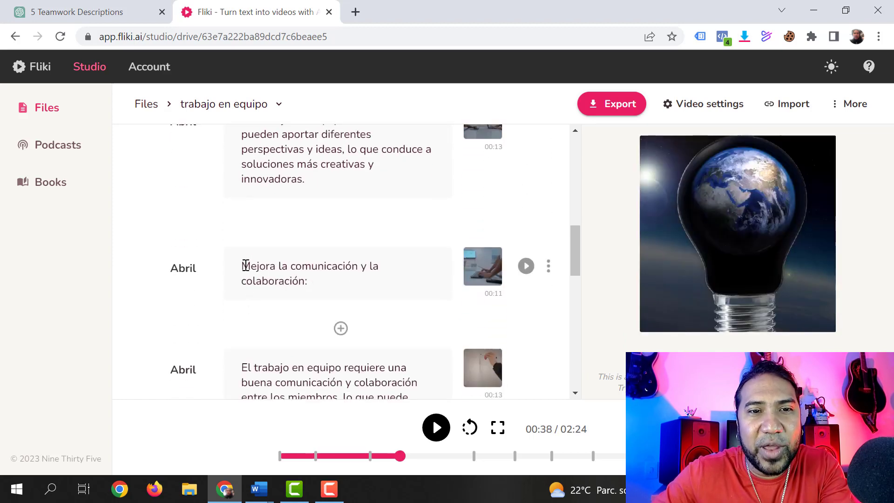
{"action": "left_click", "coordinate": [246, 265]}
{"action": "type", "text": "3."}
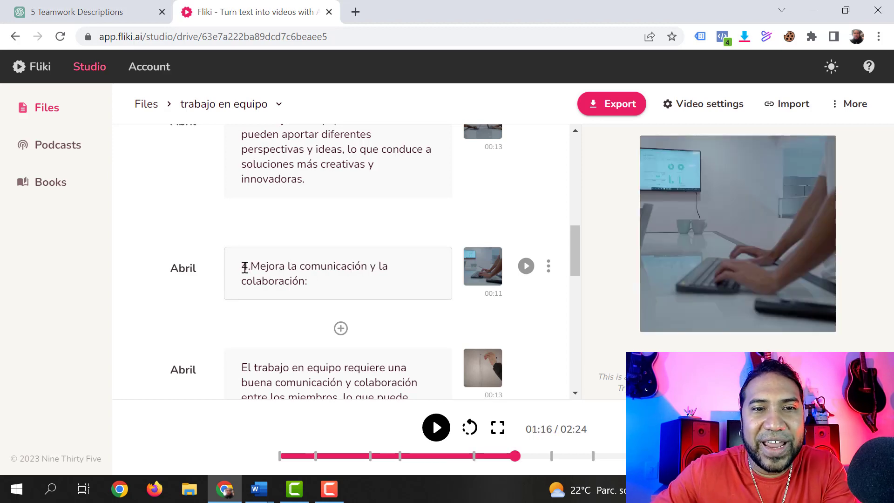
{"action": "double_click", "coordinate": [246, 265]}
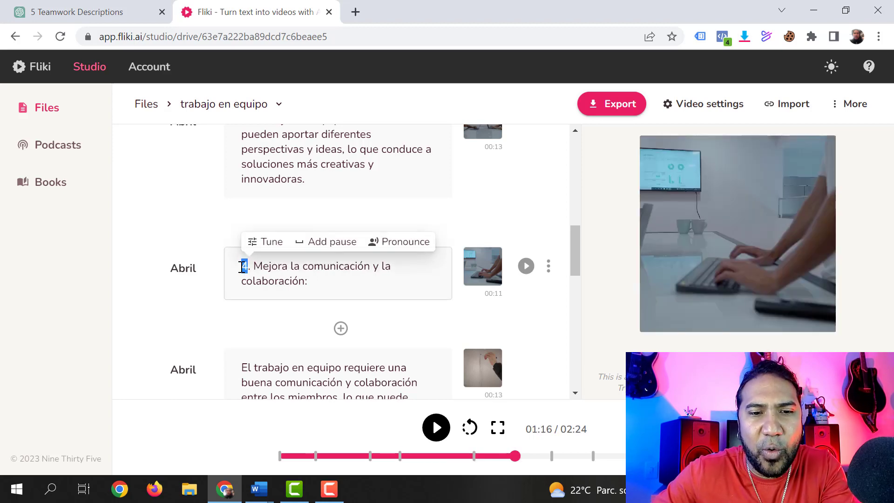
{"action": "type", "text": "3"}
Step: Number two scene headings: "4." before "Fortalece la motivación y el compromiso:" and "5." before "Aumenta la diversidad y la inclusión:"
{"action": "scroll", "coordinate": [257, 294], "scroll_direction": "down", "scroll_amount": 5}
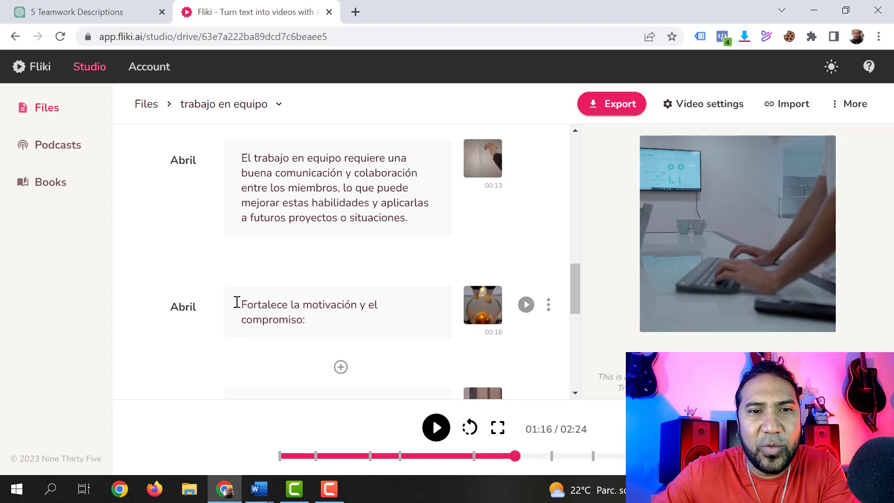
{"action": "left_click", "coordinate": [242, 305]}
{"action": "type", "text": "4."}
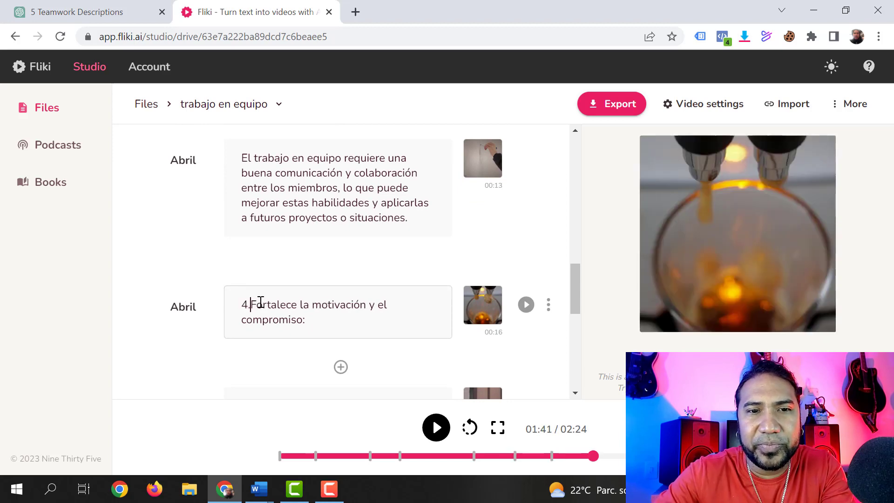
{"action": "scroll", "coordinate": [331, 286], "scroll_direction": "down", "scroll_amount": 5}
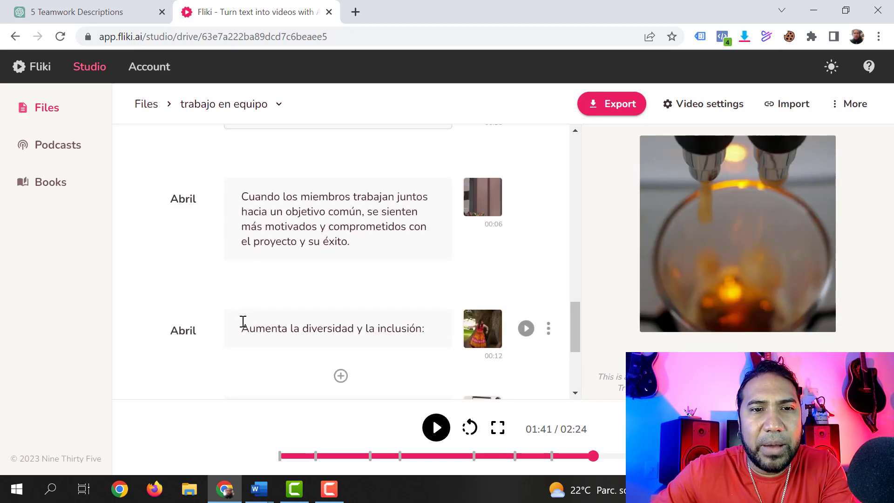
{"action": "left_click", "coordinate": [266, 328]}
{"action": "type", "text": "5."}
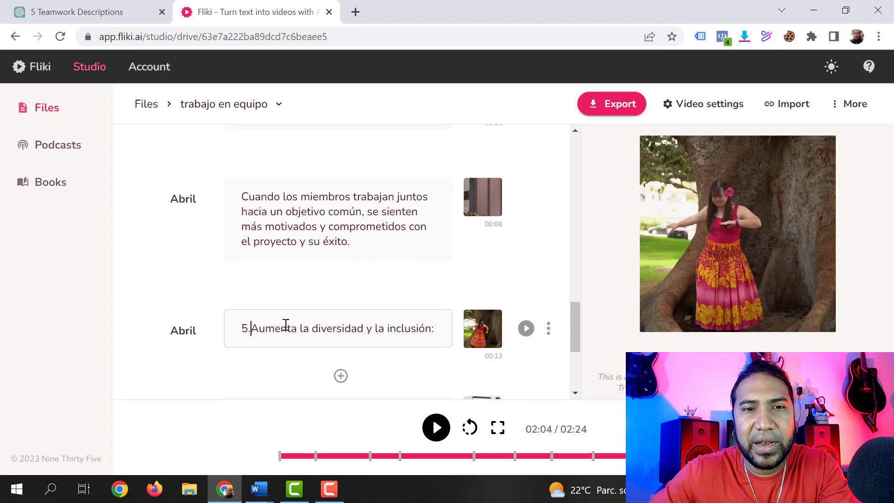
Step: Look over the numbered scenes and view the stock media choices for the opening scene "5 ventajas del trabajo en equipo"
{"action": "scroll", "coordinate": [375, 326], "scroll_direction": "up", "scroll_amount": 15}
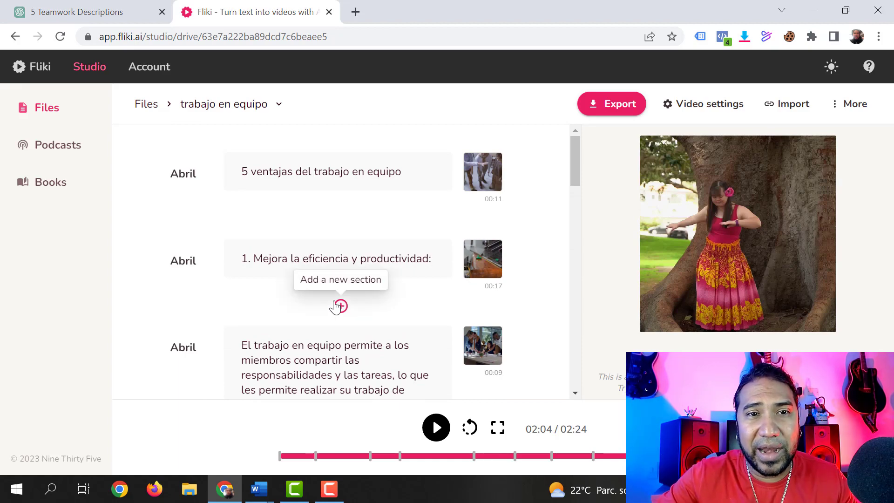
{"action": "scroll", "coordinate": [332, 241], "scroll_direction": "down", "scroll_amount": 15}
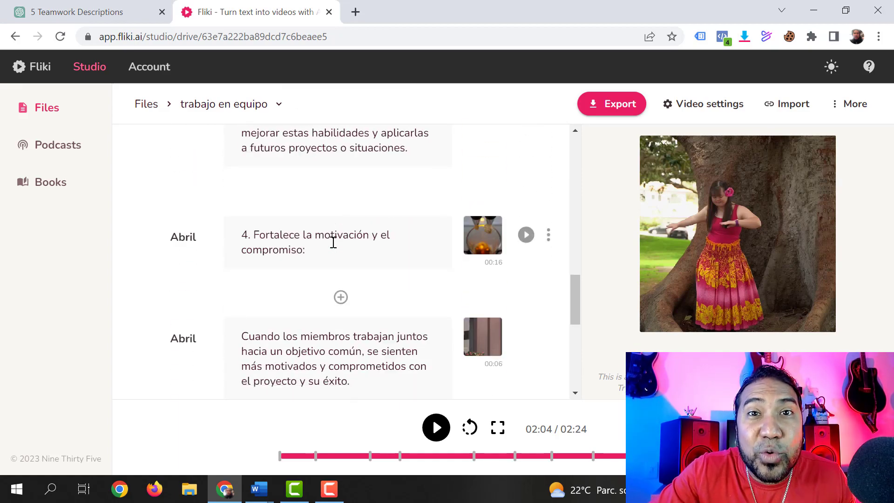
{"action": "scroll", "coordinate": [333, 243], "scroll_direction": "up", "scroll_amount": 15}
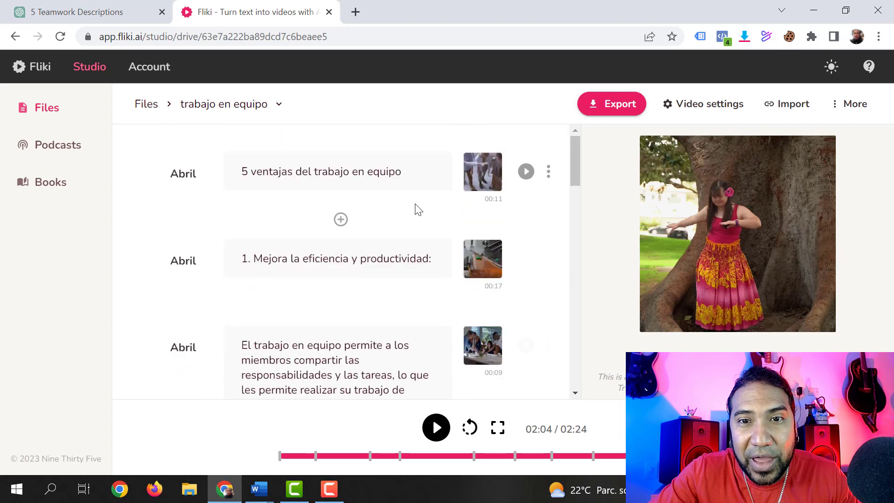
{"action": "left_click", "coordinate": [482, 171]}
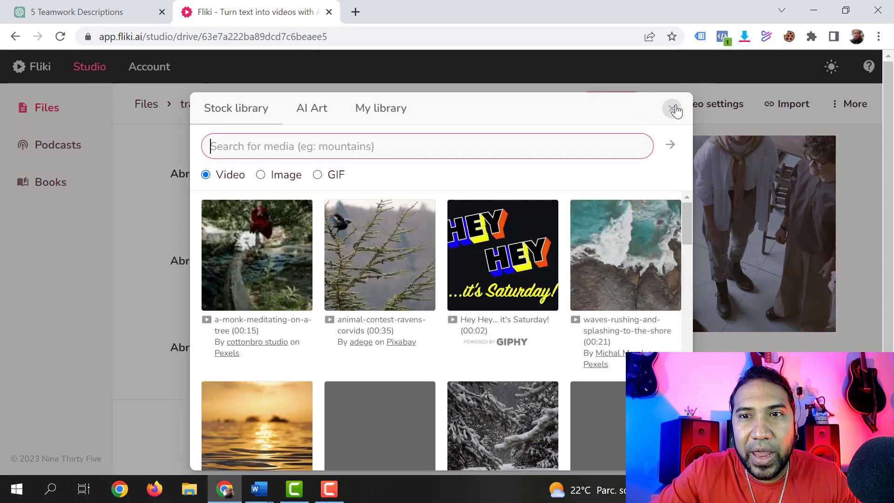
{"action": "left_click", "coordinate": [677, 108]}
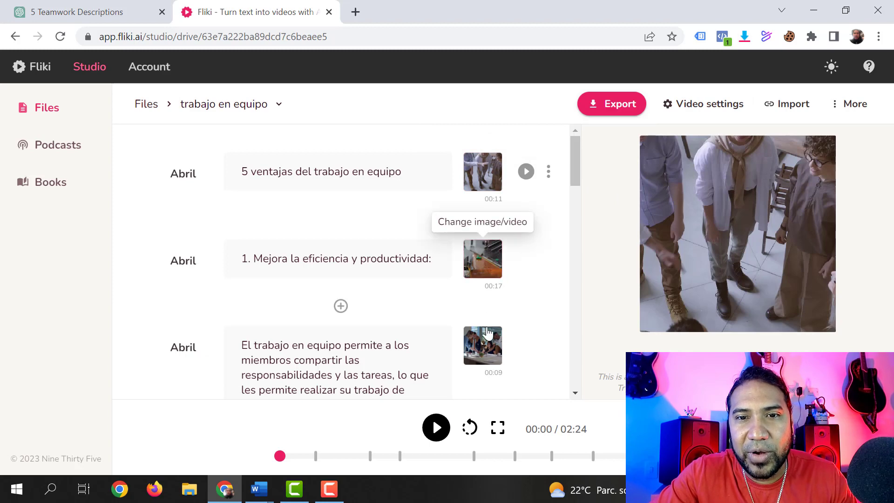
Step: View the stock media choices for the scene "1. Mejora la eficiencia y productividad:" and play a preview of the opening scene
{"action": "scroll", "coordinate": [488, 353], "scroll_direction": "down", "scroll_amount": 1}
{"action": "scroll", "coordinate": [487, 352], "scroll_direction": "down", "scroll_amount": 3}
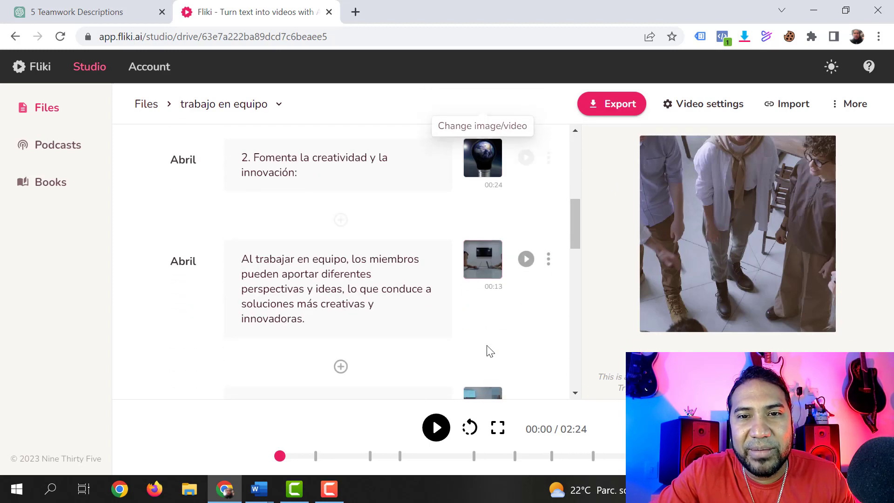
{"action": "scroll", "coordinate": [488, 351], "scroll_direction": "up", "scroll_amount": 7}
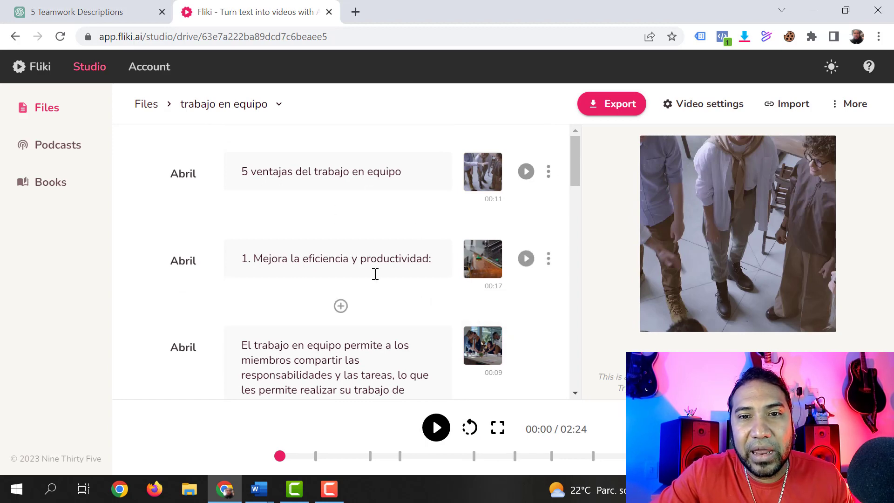
{"action": "left_click", "coordinate": [481, 265]}
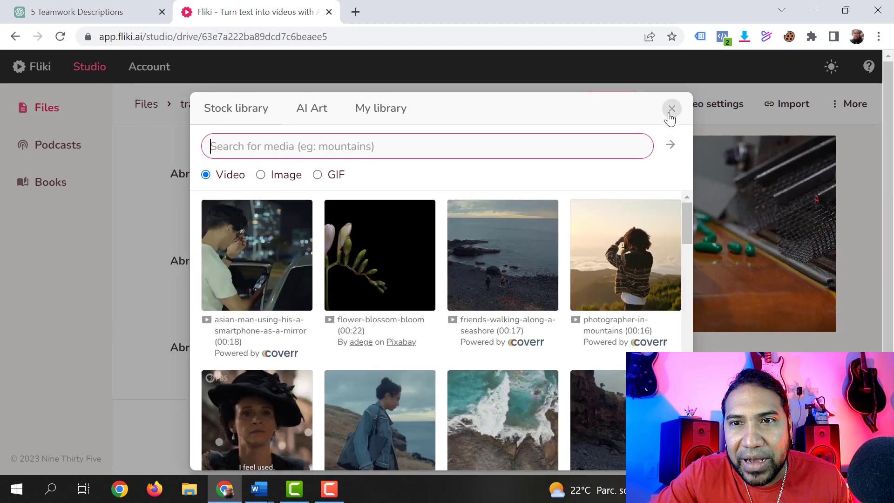
{"action": "left_click", "coordinate": [671, 109]}
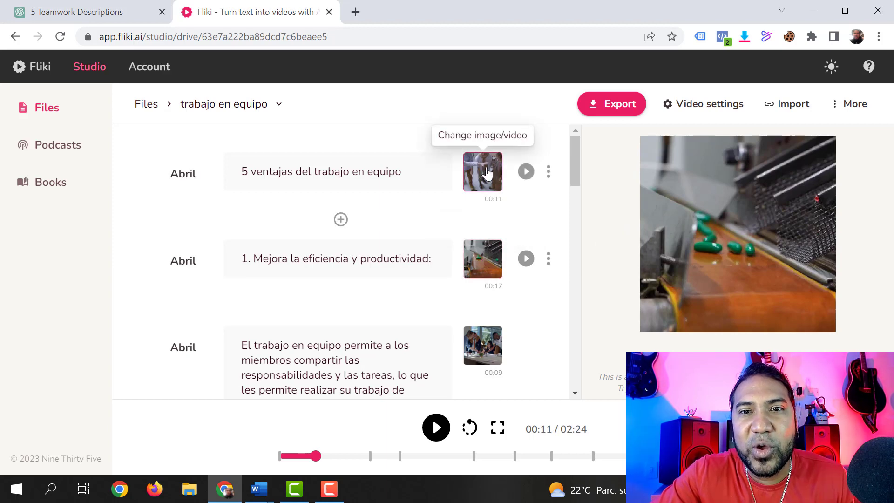
{"action": "left_click", "coordinate": [527, 173]}
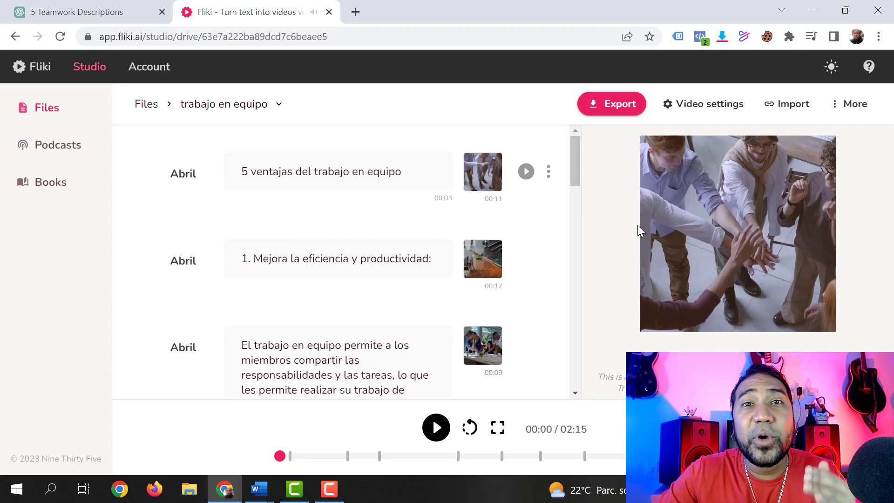
Step: Search the stock videos for "team" and replace the media of scene "1. Mejora la eficiencia y productividad:" with woman-discussing-to-her-colleagues
{"action": "left_click", "coordinate": [483, 257]}
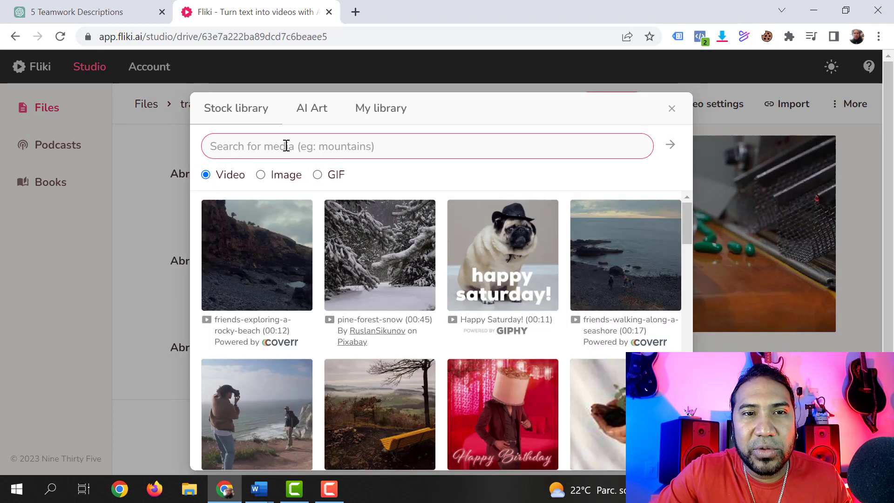
{"action": "type", "text": "team"}
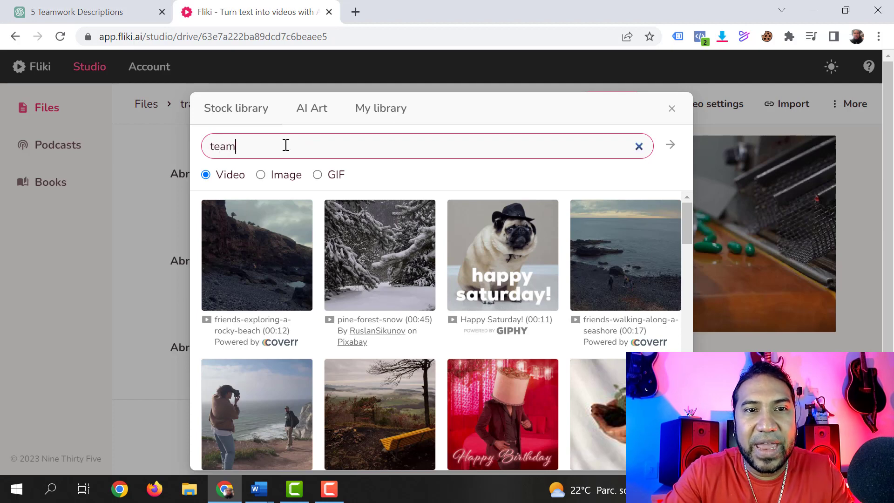
{"action": "key", "text": "Return"}
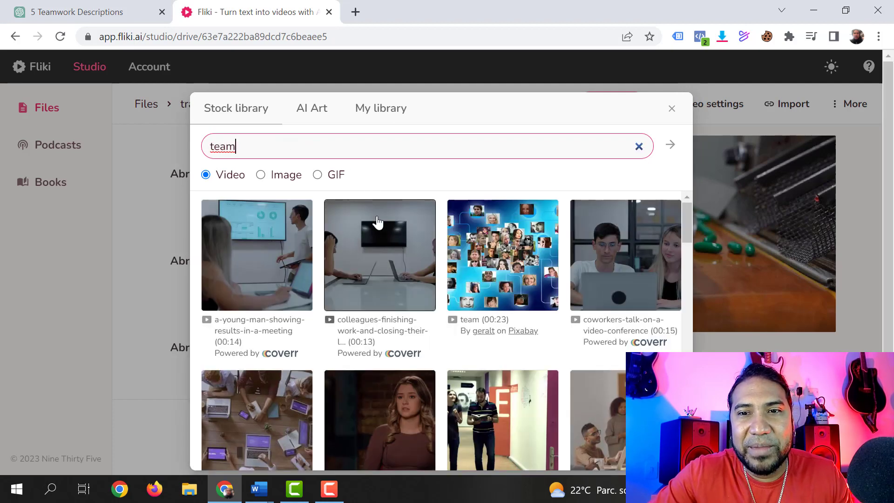
{"action": "scroll", "coordinate": [380, 228], "scroll_direction": "down", "scroll_amount": 5}
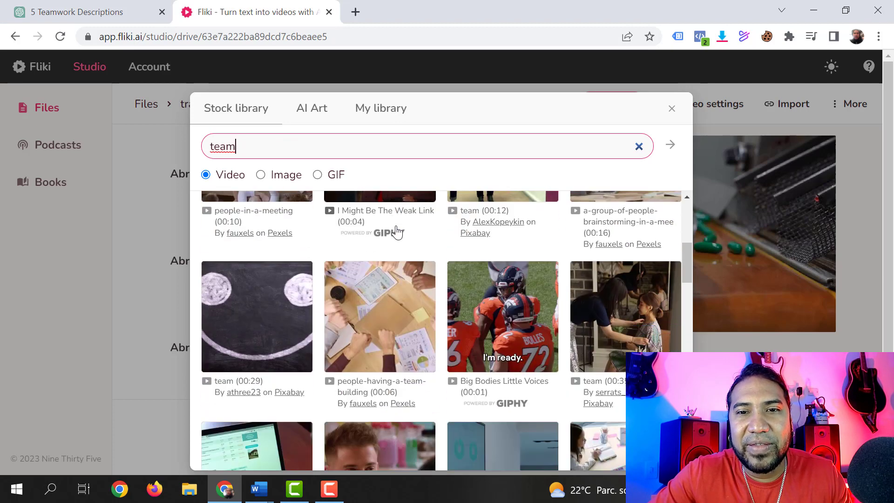
{"action": "scroll", "coordinate": [433, 252], "scroll_direction": "down", "scroll_amount": 3}
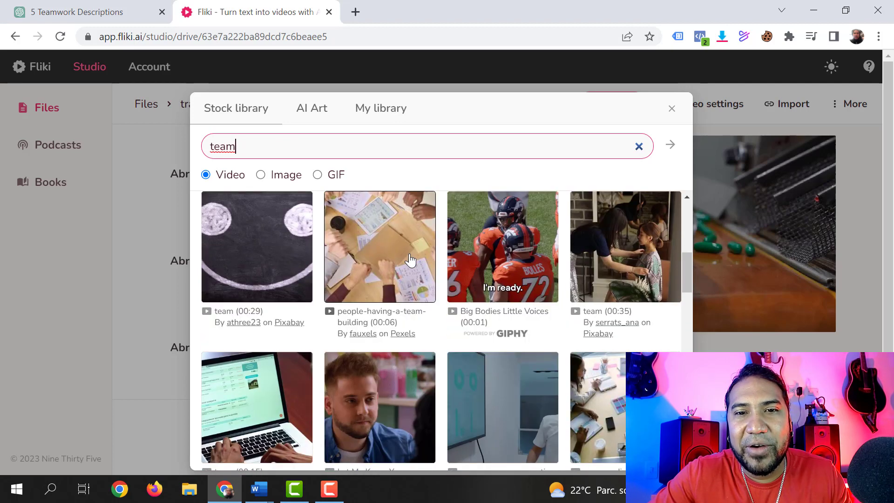
{"action": "scroll", "coordinate": [530, 254], "scroll_direction": "down", "scroll_amount": 3}
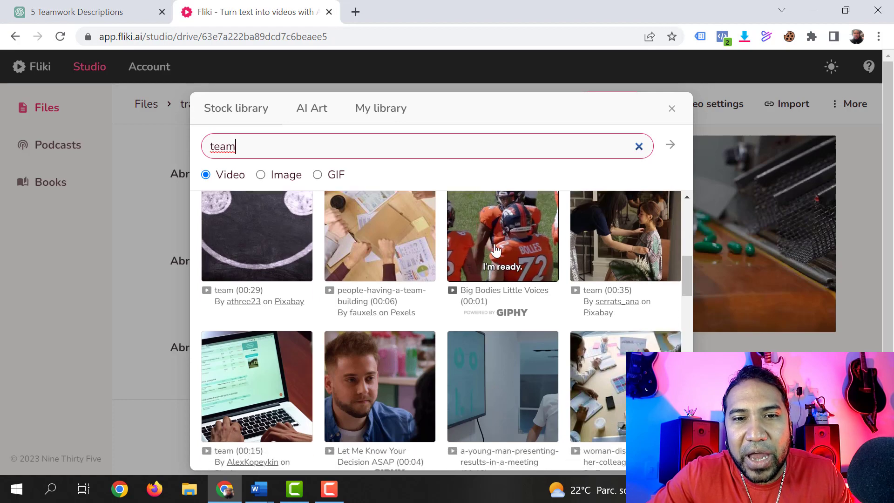
{"action": "left_click", "coordinate": [627, 260]}
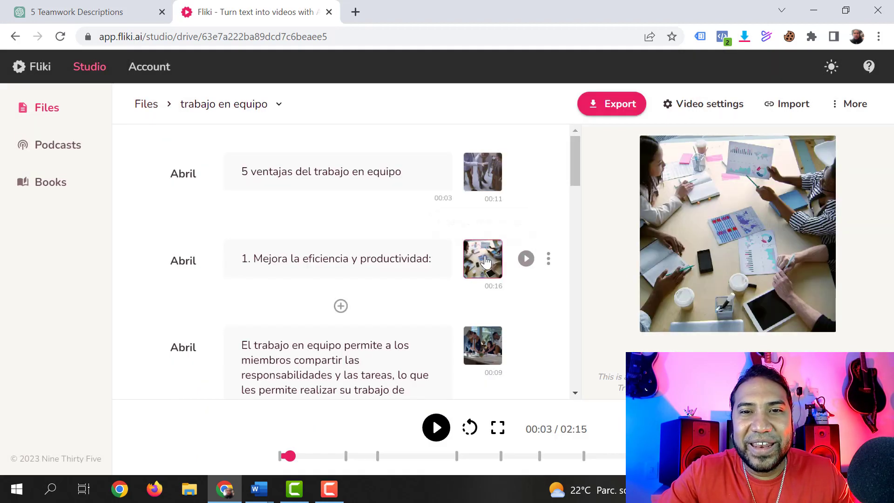
Step: Review the media of the remaining scenes and display the preview of "5. Aumenta la diversidad y la inclusión:"
{"action": "scroll", "coordinate": [495, 239], "scroll_direction": "down", "scroll_amount": 7}
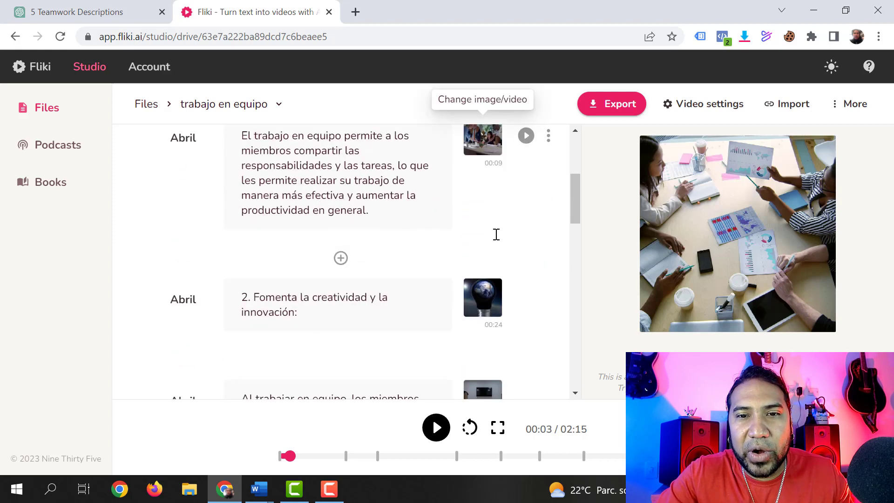
{"action": "scroll", "coordinate": [489, 261], "scroll_direction": "down", "scroll_amount": 6}
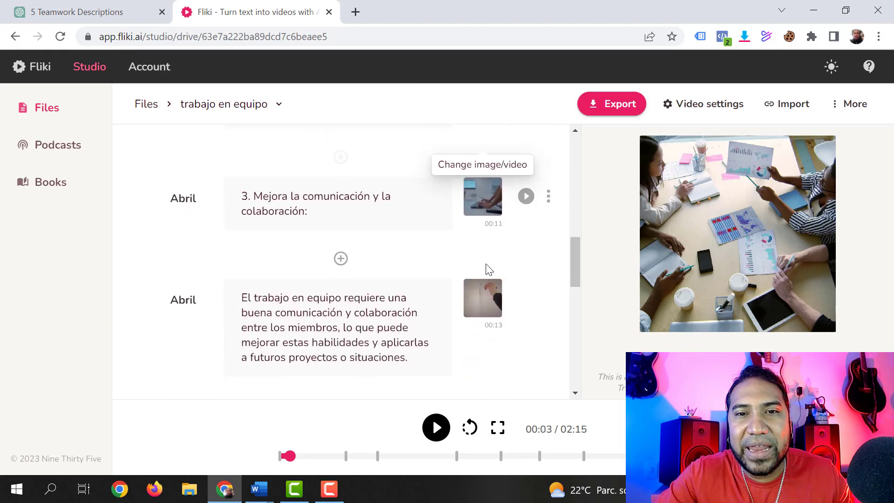
{"action": "scroll", "coordinate": [487, 270], "scroll_direction": "down", "scroll_amount": 10}
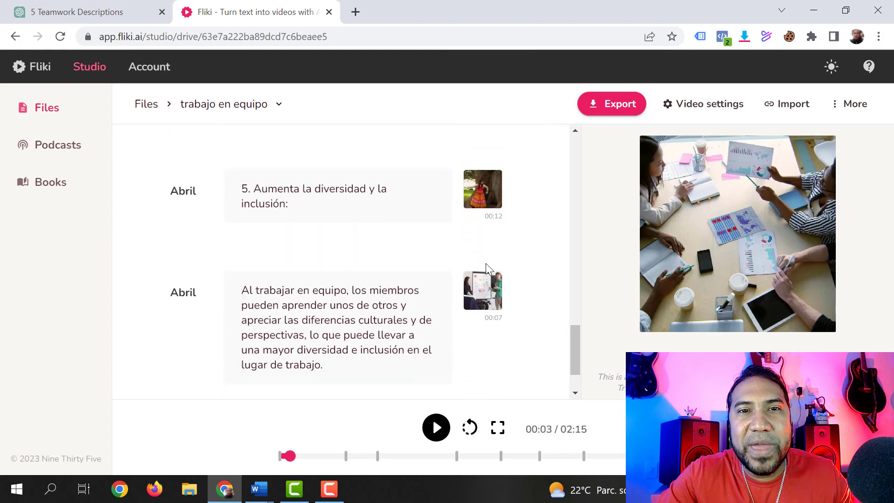
{"action": "scroll", "coordinate": [487, 268], "scroll_direction": "up", "scroll_amount": 3}
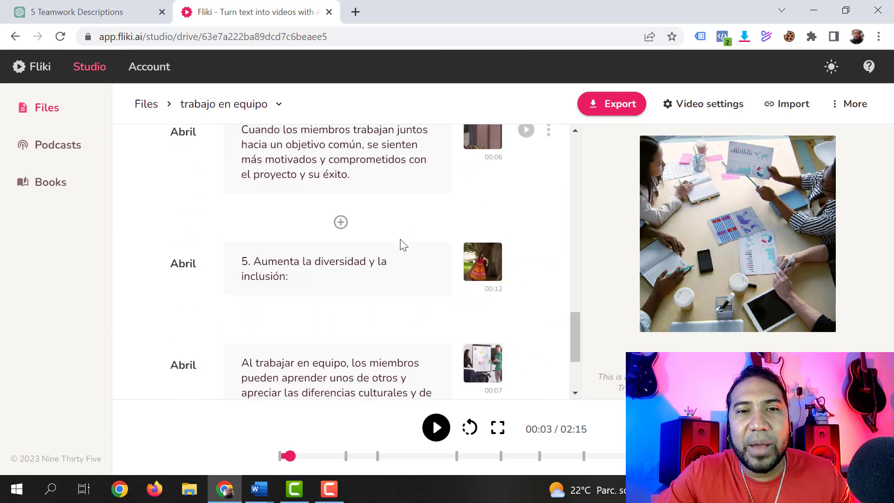
{"action": "left_click_drag", "start_coordinate": [294, 264], "coordinate": [370, 264]}
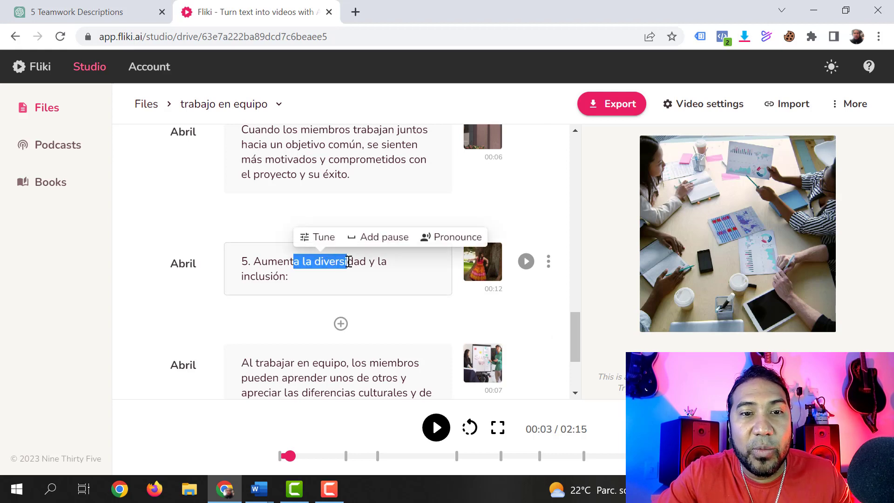
{"action": "left_click", "coordinate": [383, 263]}
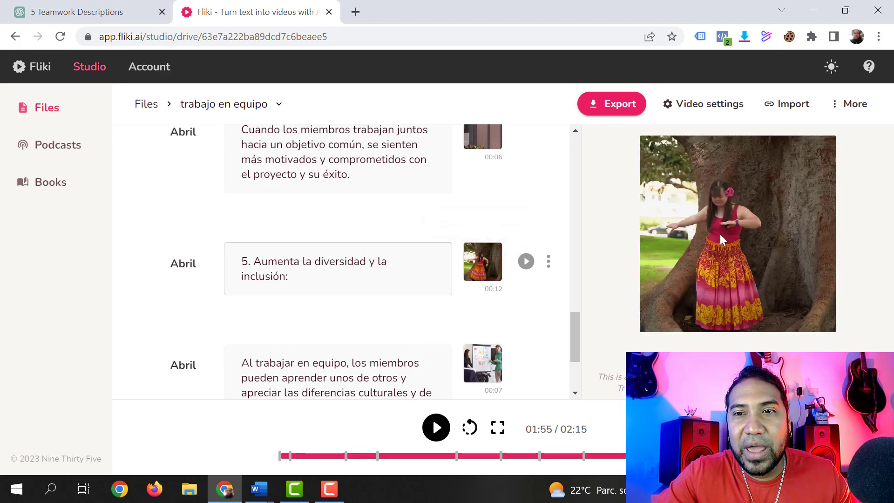
Step: View the personal media library and its file upload choices for the scene "5. Aumenta la diversidad y la inclusión:"
{"action": "left_click", "coordinate": [489, 270]}
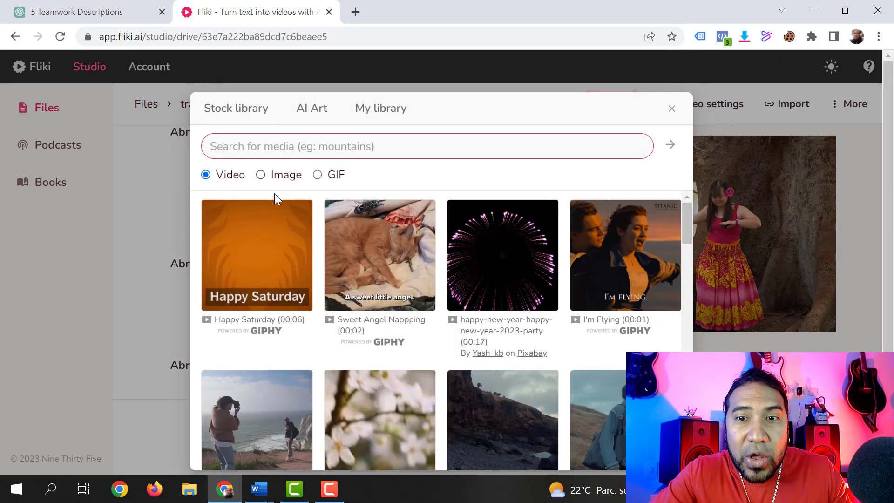
{"action": "left_click", "coordinate": [379, 115]}
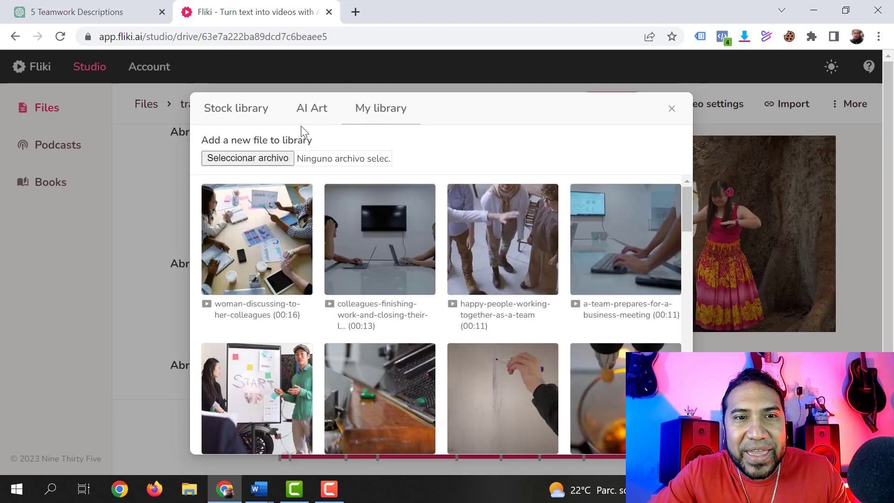
{"action": "left_click", "coordinate": [264, 160]}
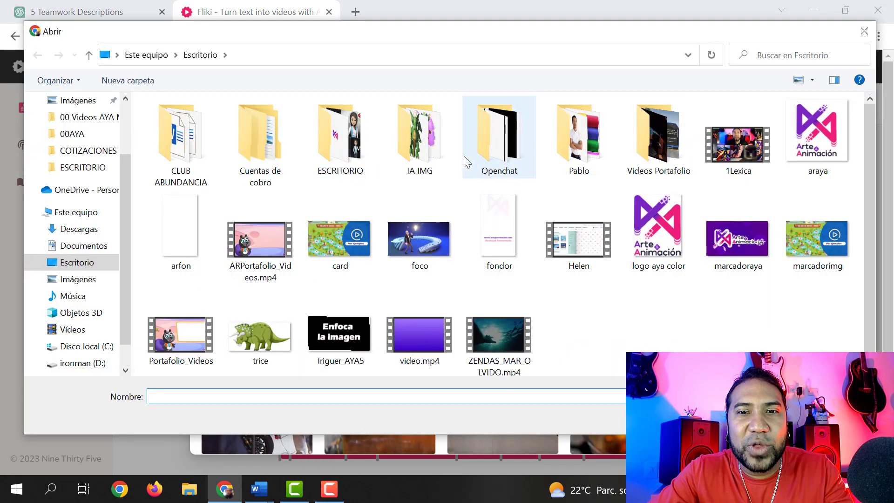
{"action": "left_click", "coordinate": [864, 31]}
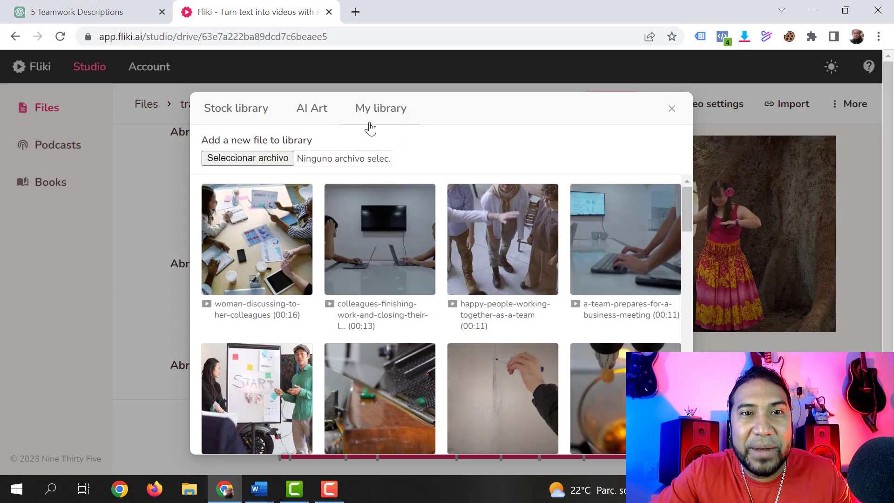
Step: Search the stock images for "team" and replace the media of scene "5. Aumenta la diversidad y la inclusión:" with the close-up photo of colored game pawns
{"action": "left_click", "coordinate": [247, 112]}
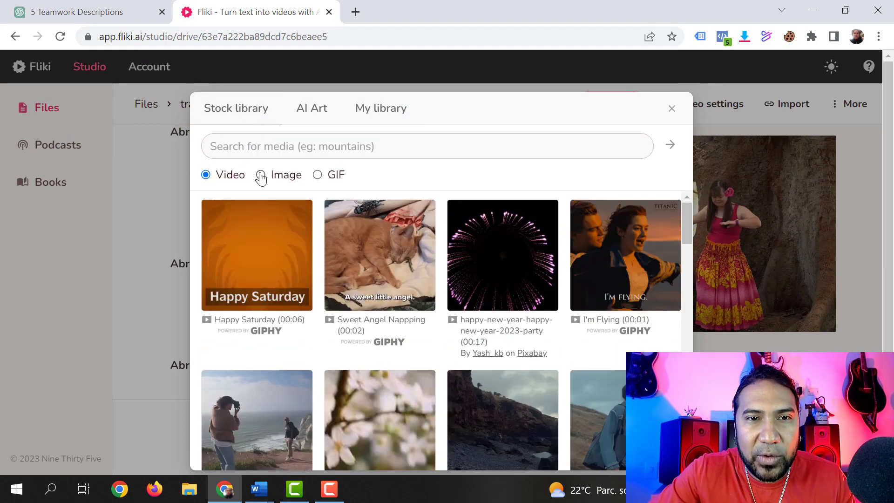
{"action": "left_click", "coordinate": [321, 140]}
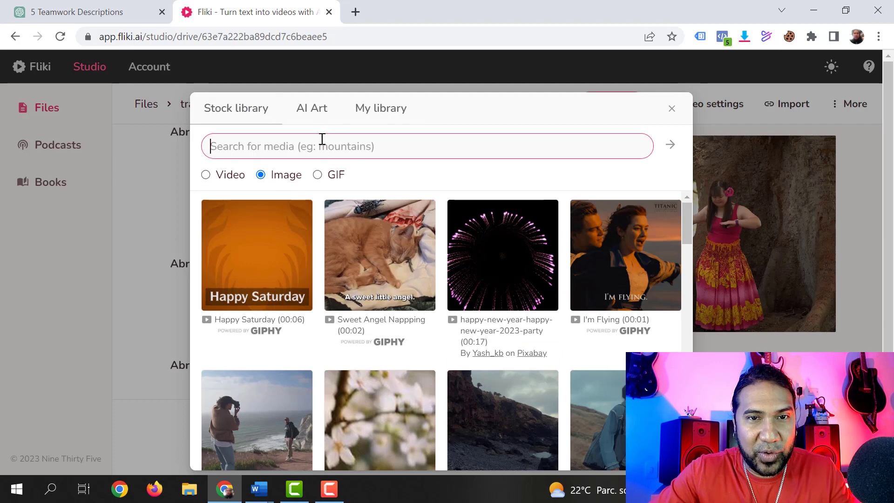
{"action": "type", "text": "team"}
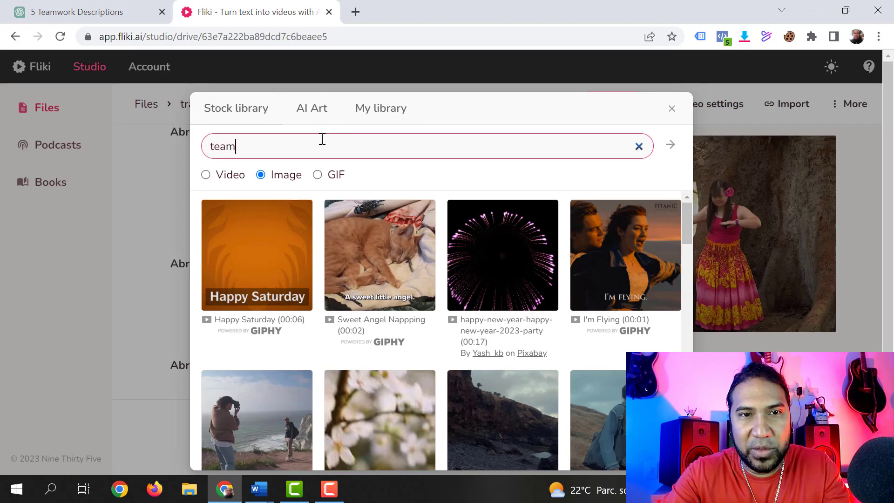
{"action": "key", "text": "Return"}
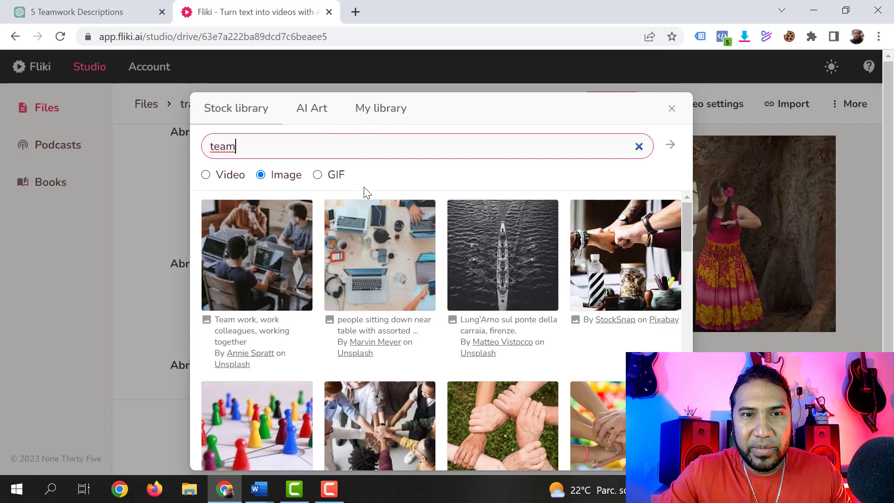
{"action": "scroll", "coordinate": [384, 194], "scroll_direction": "down", "scroll_amount": 3}
{"action": "scroll", "coordinate": [384, 194], "scroll_direction": "down", "scroll_amount": 3}
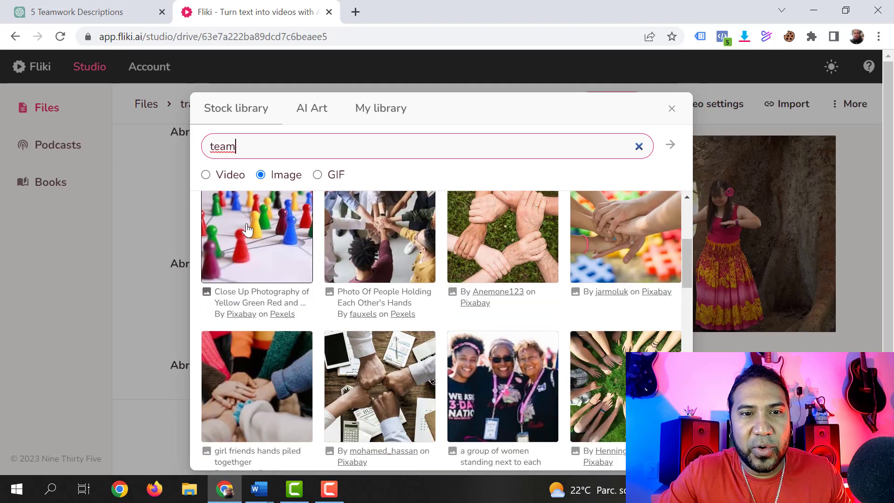
{"action": "scroll", "coordinate": [267, 225], "scroll_direction": "up", "scroll_amount": 3}
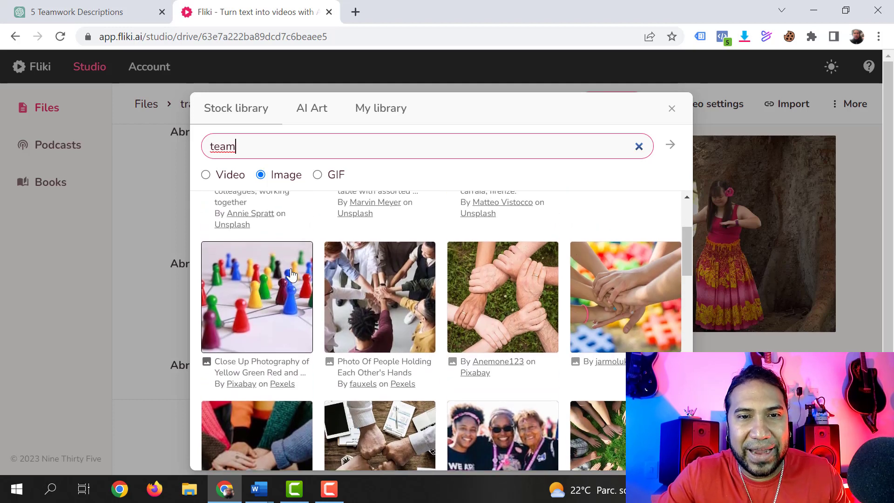
{"action": "left_click", "coordinate": [267, 288]}
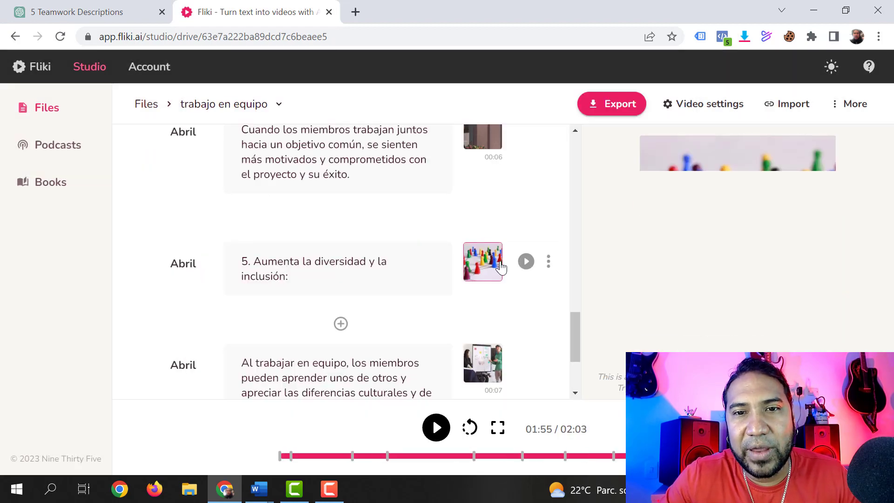
Step: Review the media thumbnails of all scenes from the opening title to the fifth advantage
{"action": "scroll", "coordinate": [501, 263], "scroll_direction": "down", "scroll_amount": 3}
{"action": "scroll", "coordinate": [501, 263], "scroll_direction": "up", "scroll_amount": 15}
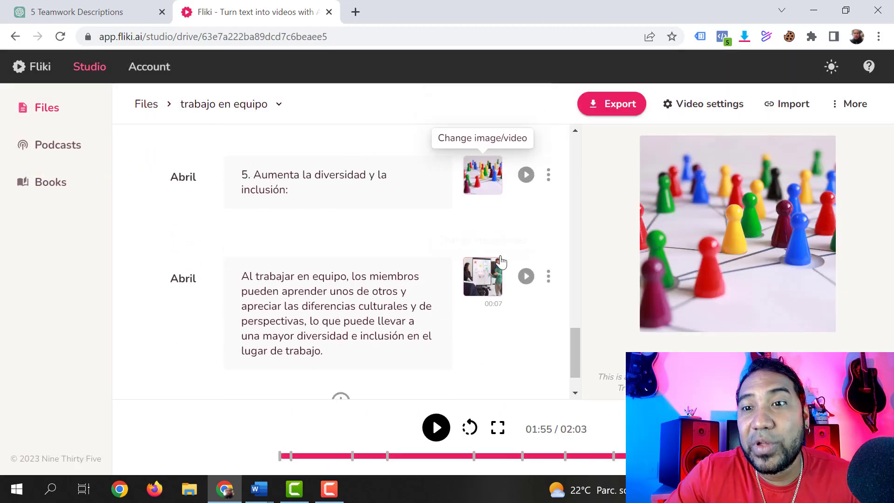
{"action": "scroll", "coordinate": [499, 256], "scroll_direction": "up", "scroll_amount": 6}
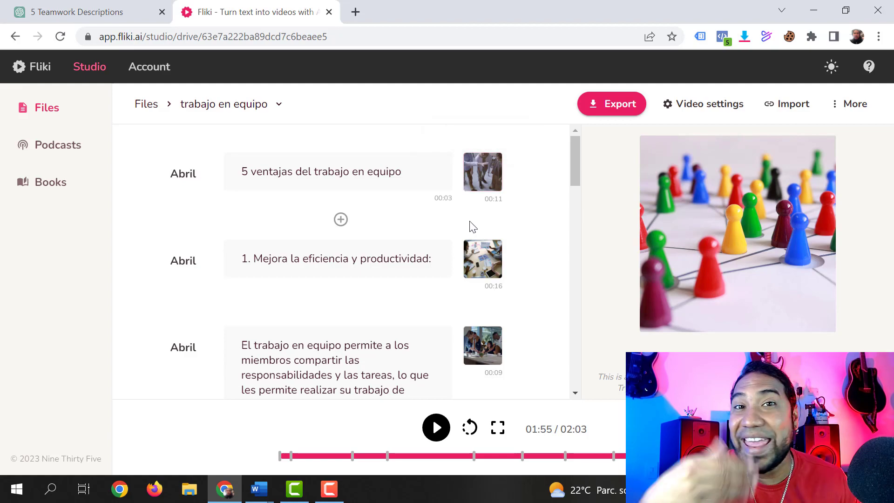
{"action": "scroll", "coordinate": [471, 223], "scroll_direction": "down", "scroll_amount": 15}
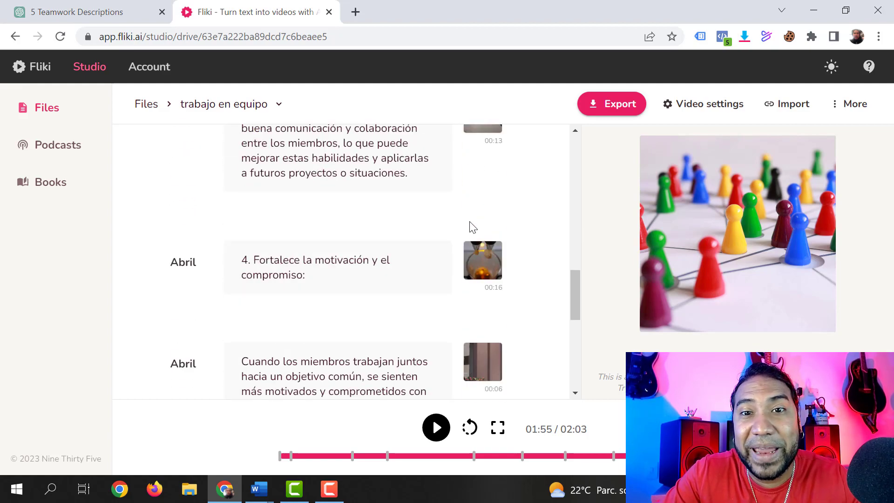
{"action": "scroll", "coordinate": [471, 226], "scroll_direction": "down", "scroll_amount": 5}
{"action": "scroll", "coordinate": [471, 224], "scroll_direction": "up", "scroll_amount": 12}
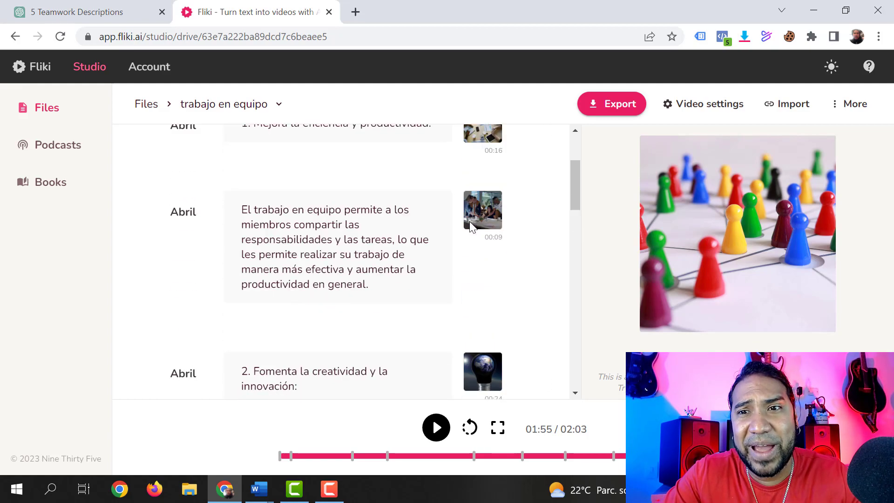
{"action": "scroll", "coordinate": [473, 227], "scroll_direction": "up", "scroll_amount": 3}
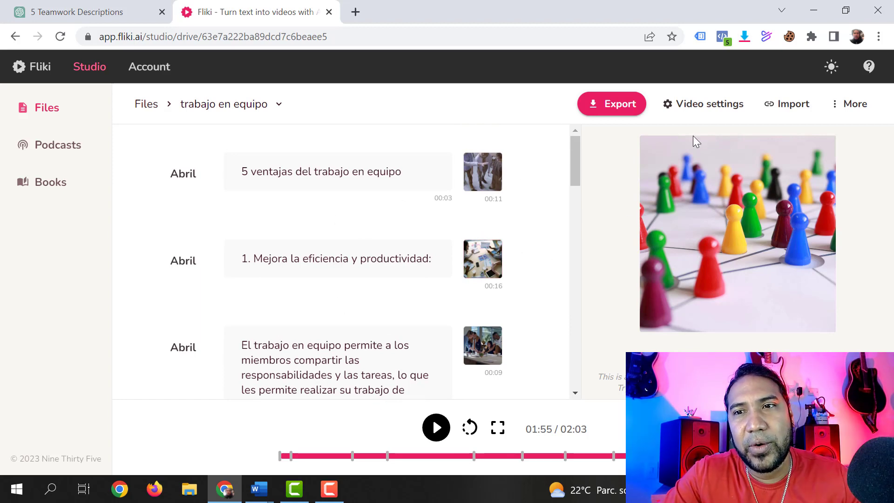
Step: Set the video size to Landscape (YouTube, Facebook, Twitter, LinkedIn) in the video settings
{"action": "left_click", "coordinate": [705, 108]}
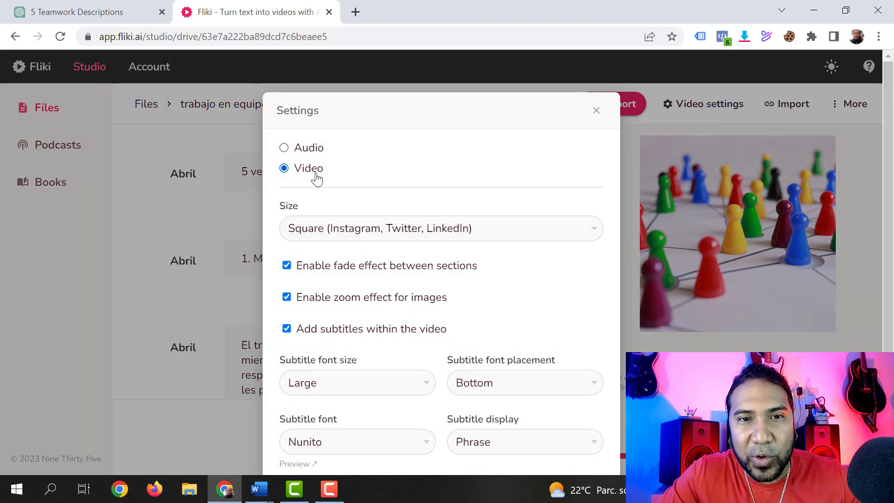
{"action": "left_click", "coordinate": [344, 232]}
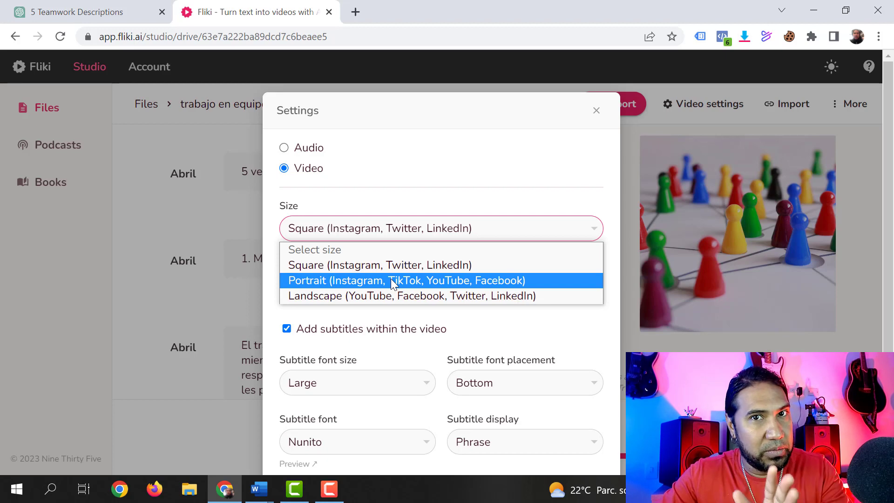
{"action": "left_click", "coordinate": [376, 298]}
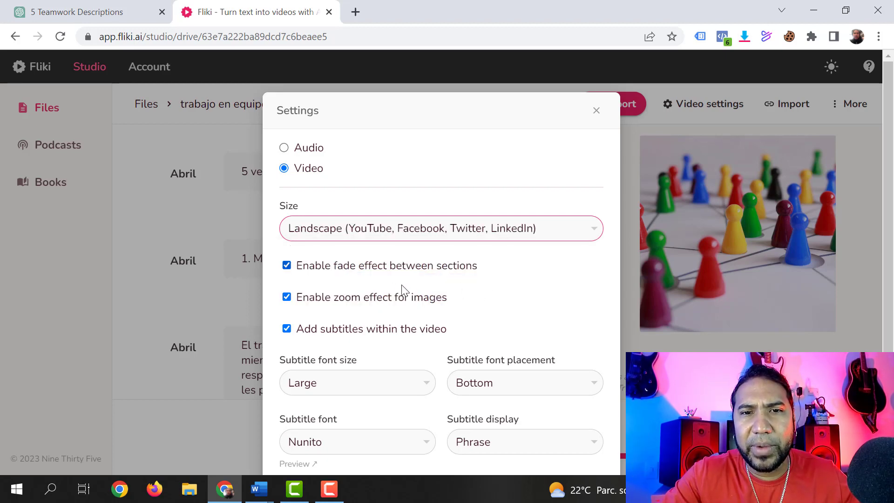
Step: Look through the subtitle placement, display and font options, keeping Bottom, Phrase and Nunito
{"action": "scroll", "coordinate": [463, 300], "scroll_direction": "down", "scroll_amount": 3}
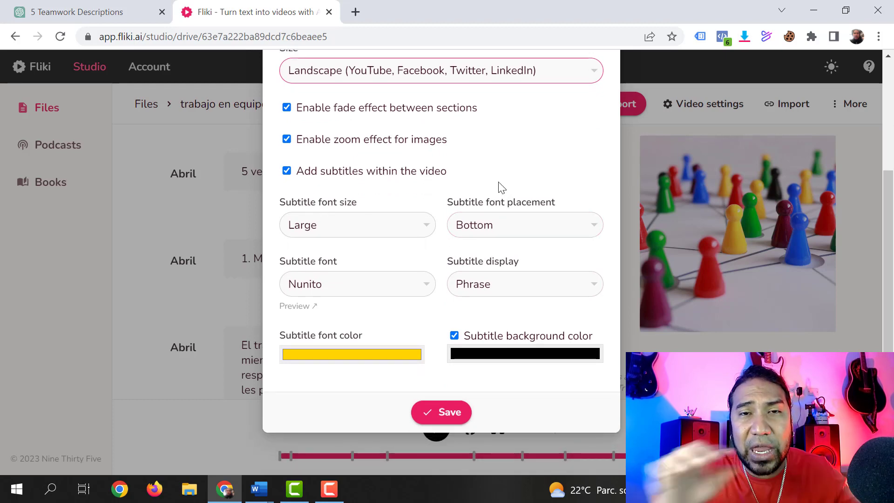
{"action": "left_click", "coordinate": [493, 223]}
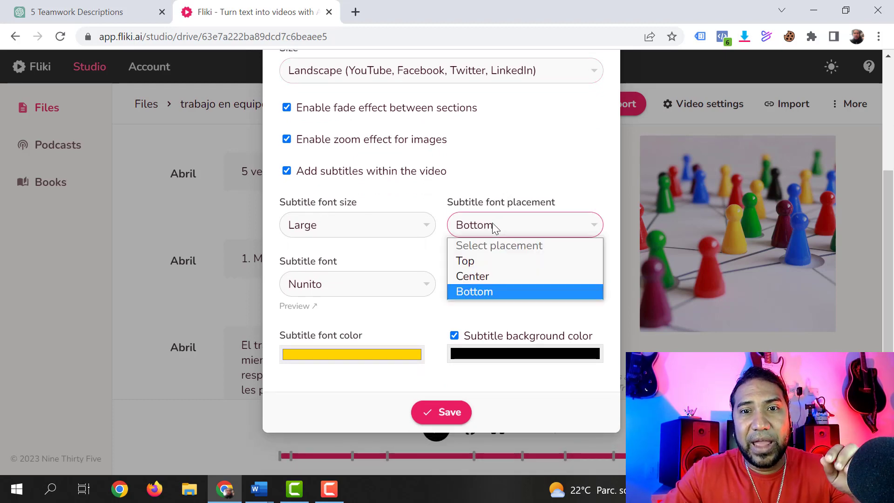
{"action": "left_click", "coordinate": [484, 290]}
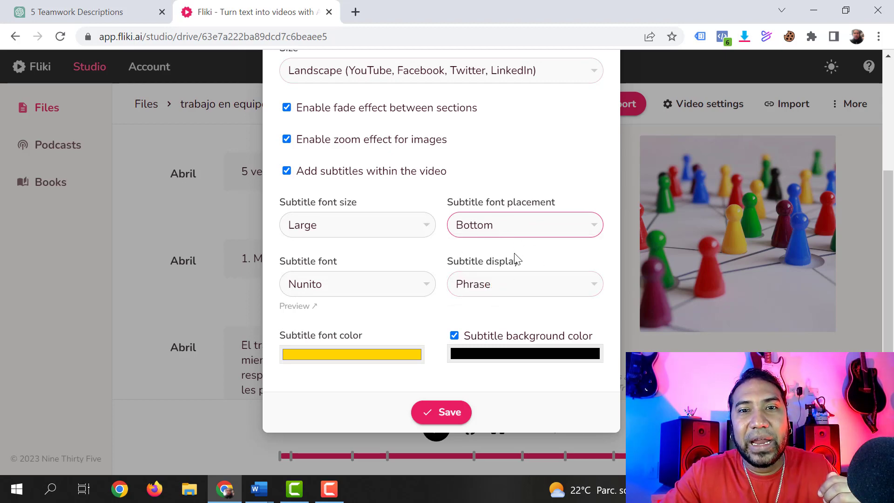
{"action": "left_click", "coordinate": [490, 286]}
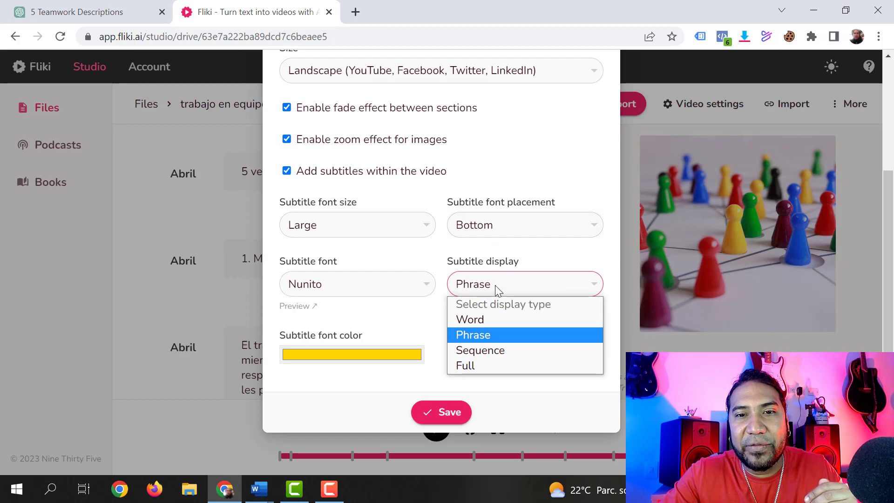
{"action": "left_click", "coordinate": [473, 336]}
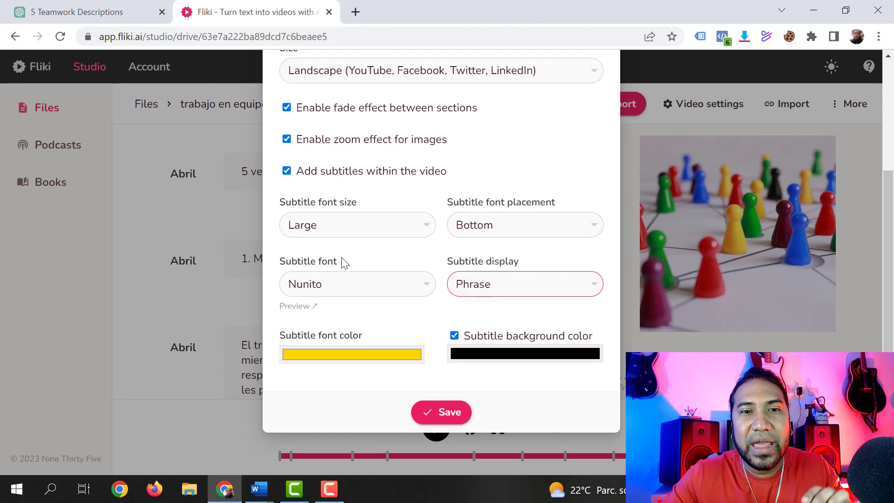
{"action": "left_click", "coordinate": [403, 294]}
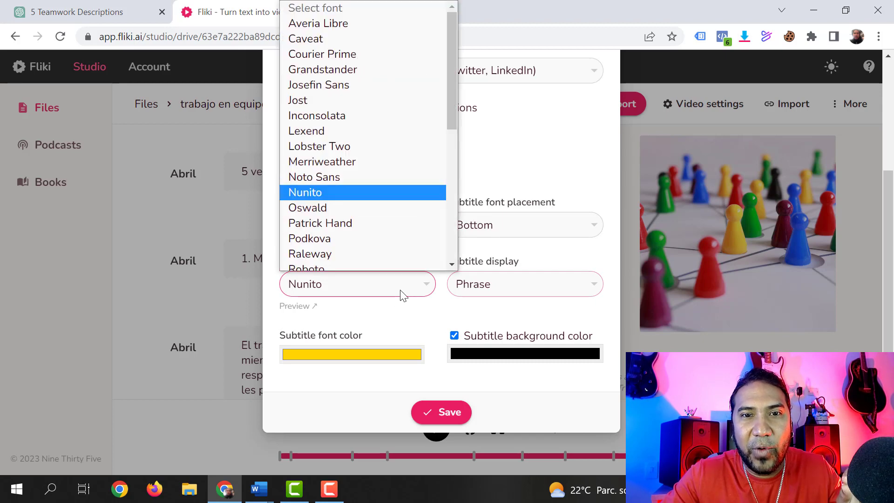
{"action": "left_click", "coordinate": [365, 189]}
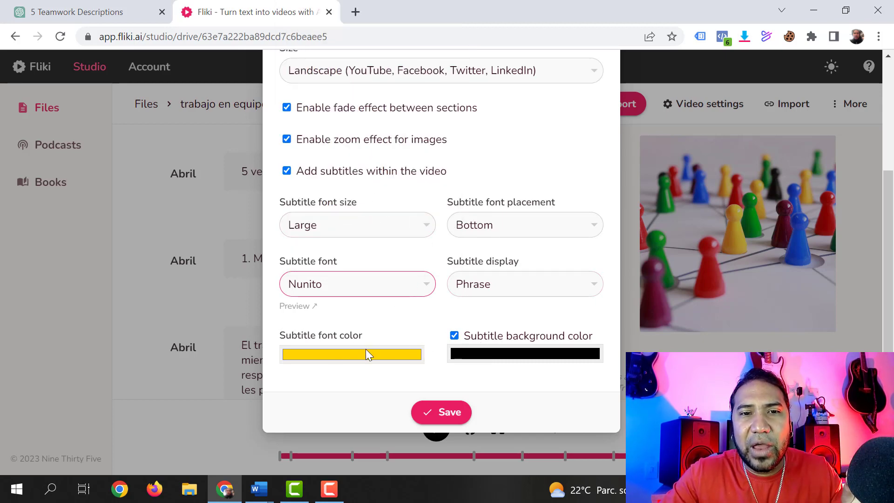
Step: Try another subtitle font color, turn off subtitles within the video and save the video settings
{"action": "left_click", "coordinate": [351, 355]}
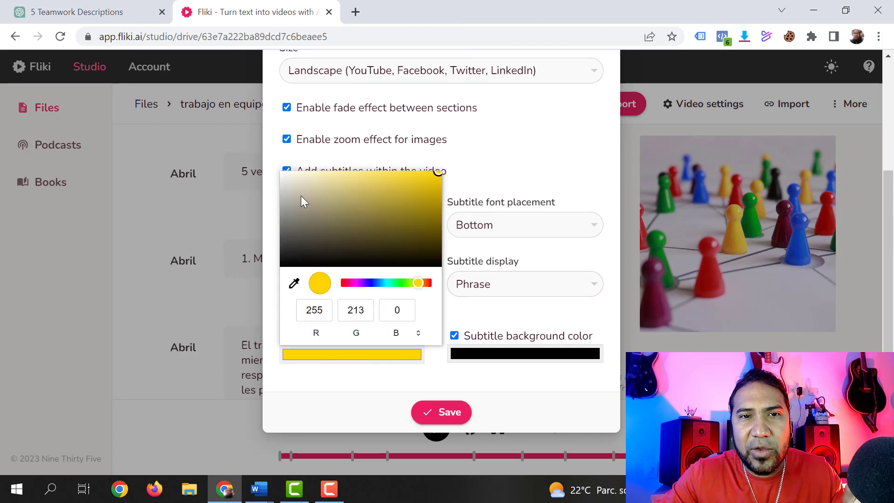
{"action": "left_click_drag", "start_coordinate": [301, 196], "coordinate": [241, 146]}
{"action": "left_click", "coordinate": [561, 175]}
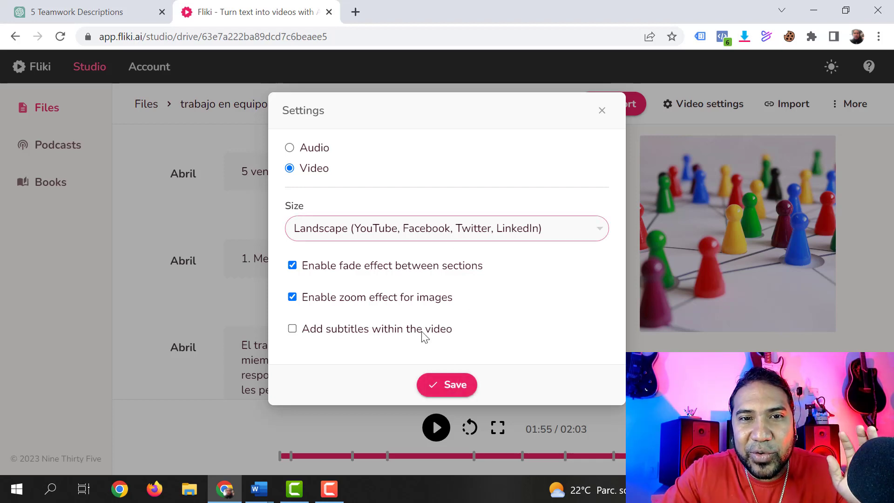
{"action": "left_click", "coordinate": [447, 386]}
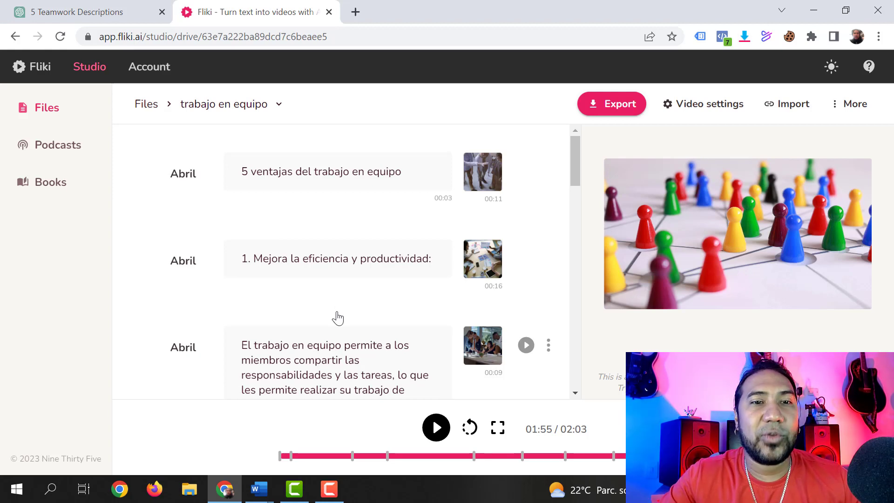
Step: Change the narration voice to Jorge in the Spanish Mexico dialect and apply it to all sections
{"action": "left_click", "coordinate": [184, 175]}
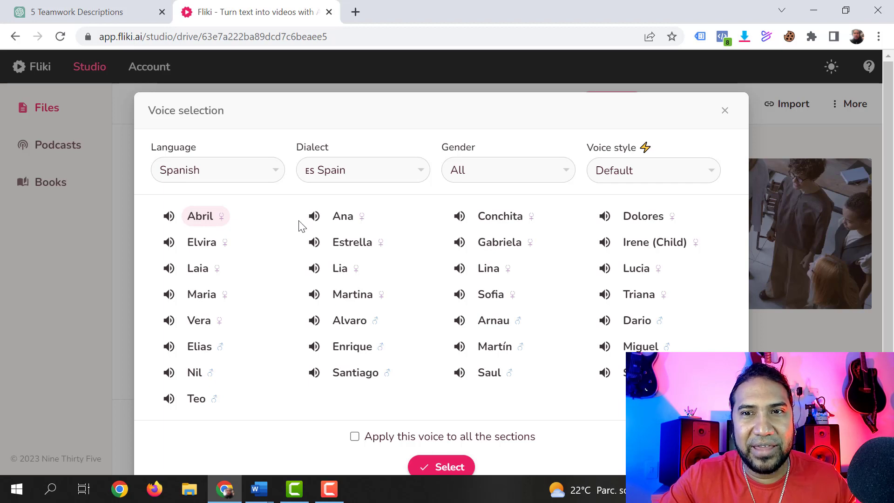
{"action": "left_click", "coordinate": [256, 171]}
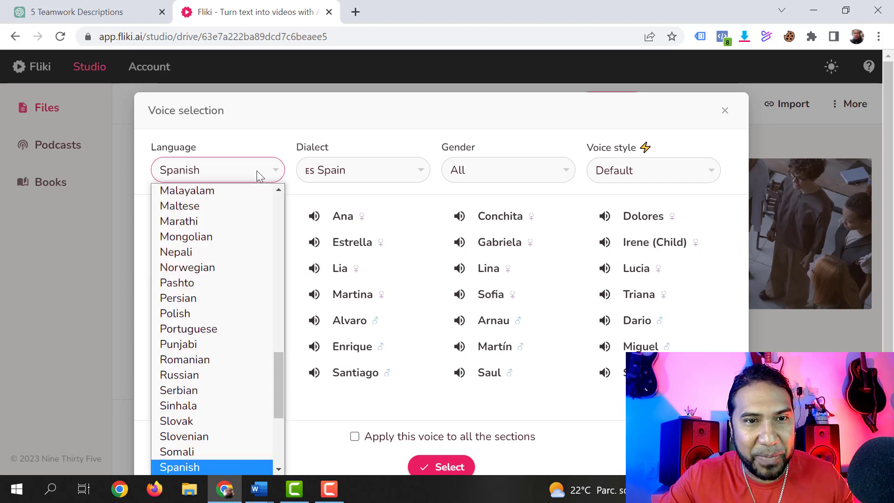
{"action": "left_click", "coordinate": [256, 170]}
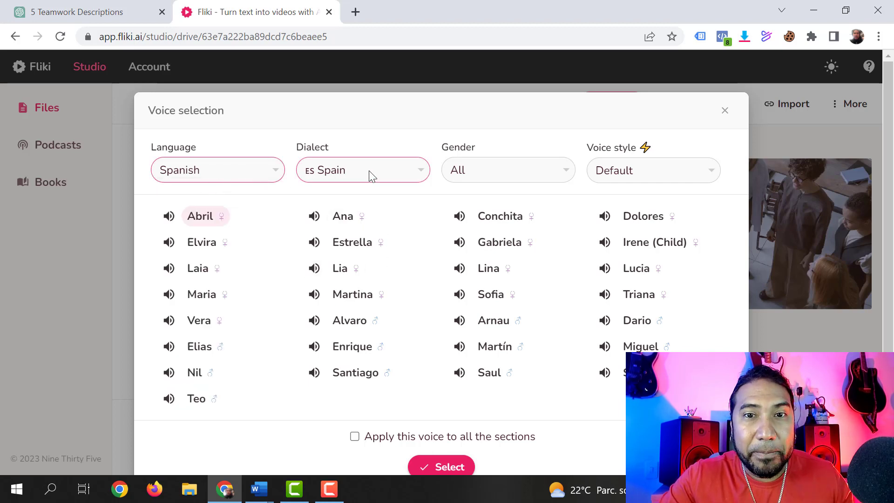
{"action": "left_click", "coordinate": [391, 170]}
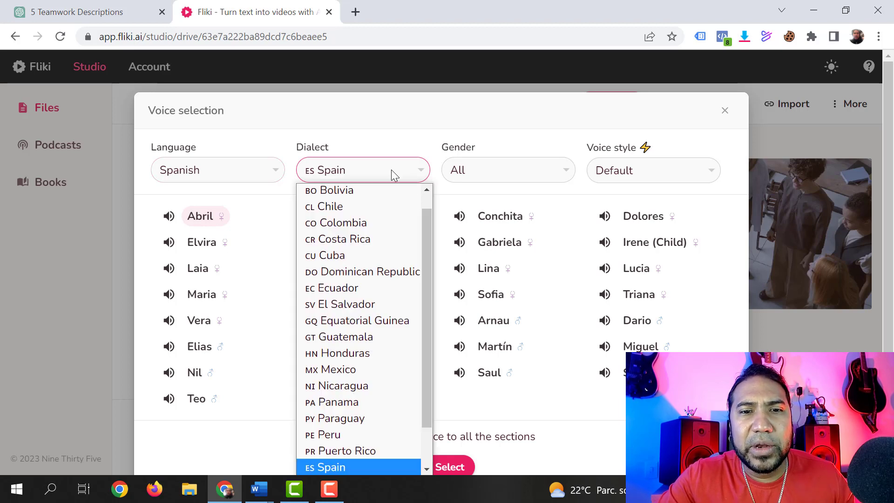
{"action": "scroll", "coordinate": [389, 291], "scroll_direction": "down", "scroll_amount": 1}
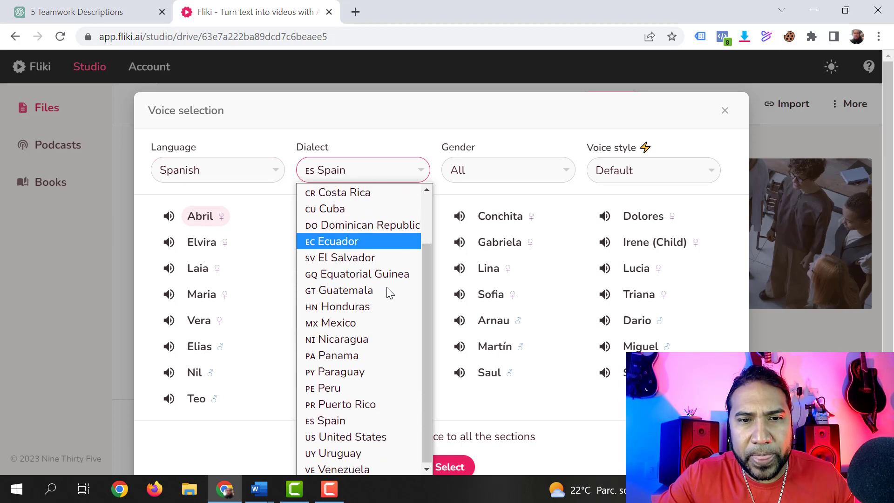
{"action": "left_click", "coordinate": [394, 323]}
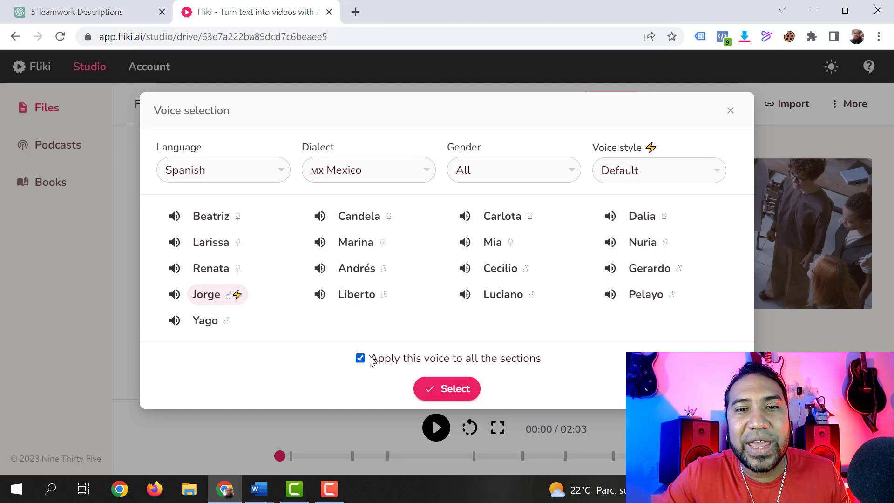
{"action": "left_click", "coordinate": [451, 391]}
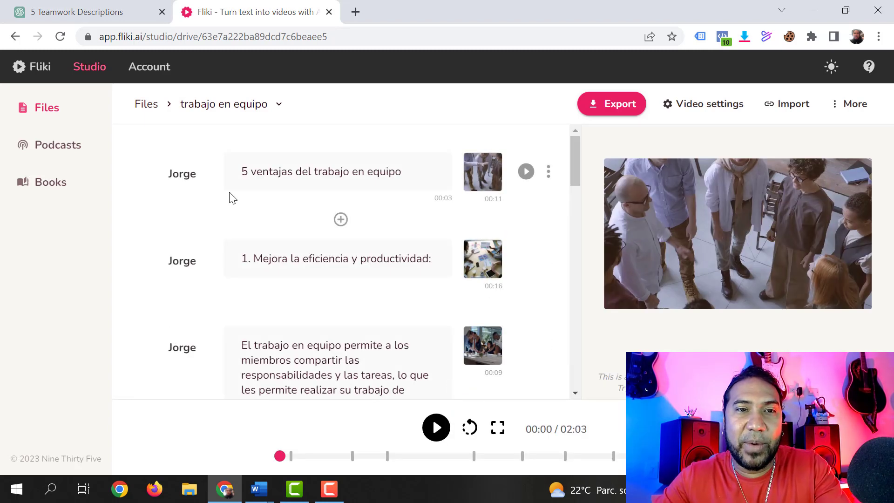
{"action": "scroll", "coordinate": [193, 303], "scroll_direction": "down", "scroll_amount": 10}
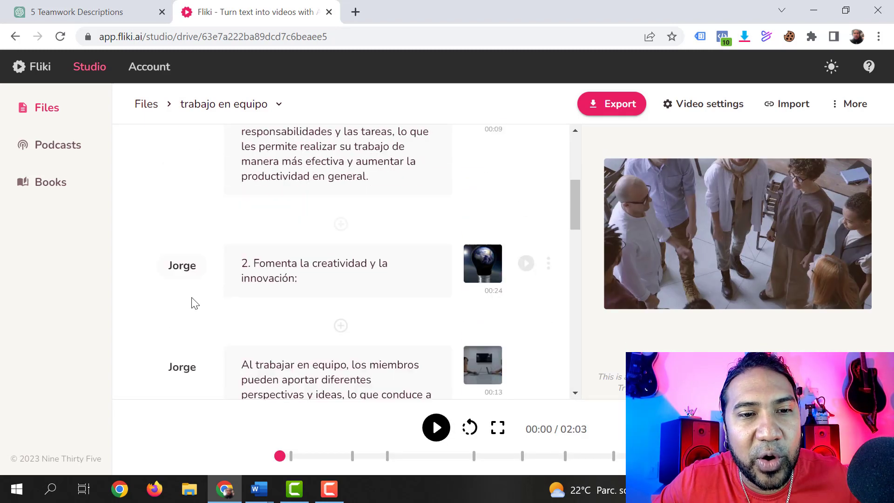
{"action": "scroll", "coordinate": [193, 304], "scroll_direction": "up", "scroll_amount": 10}
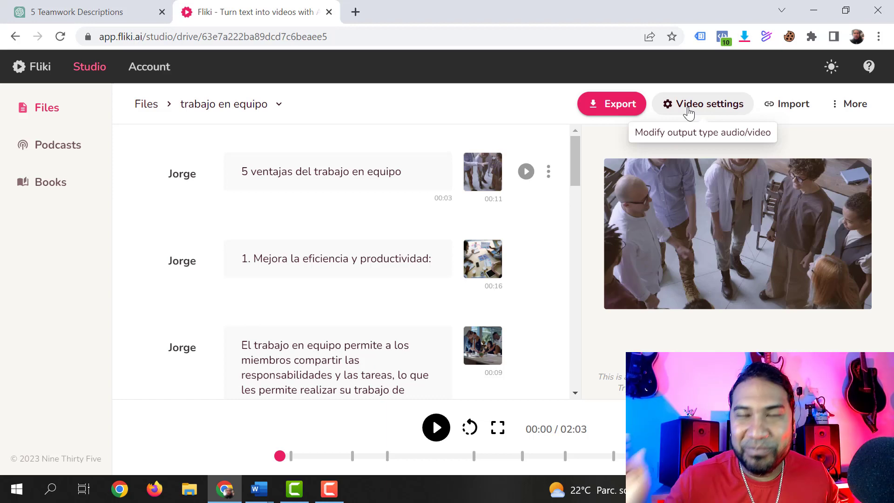
Step: Export the trabajo en equipo video and play the beginning of the exported result
{"action": "left_click", "coordinate": [612, 106]}
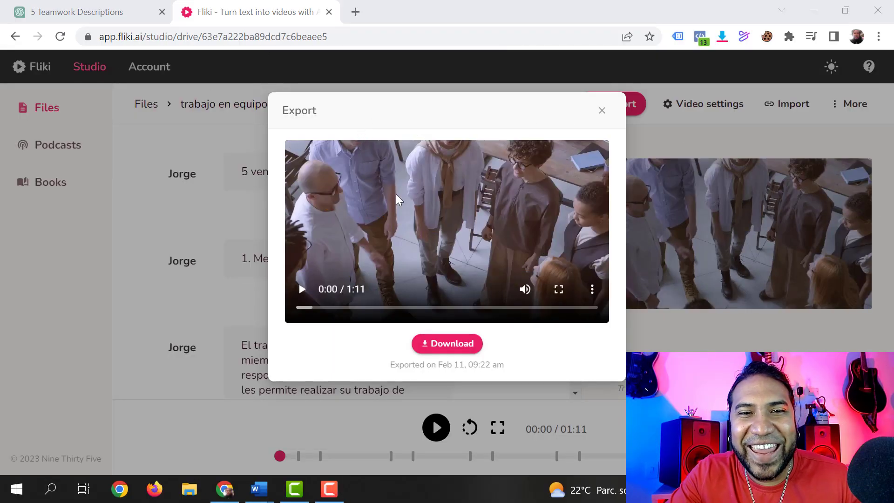
{"action": "left_click", "coordinate": [301, 290]}
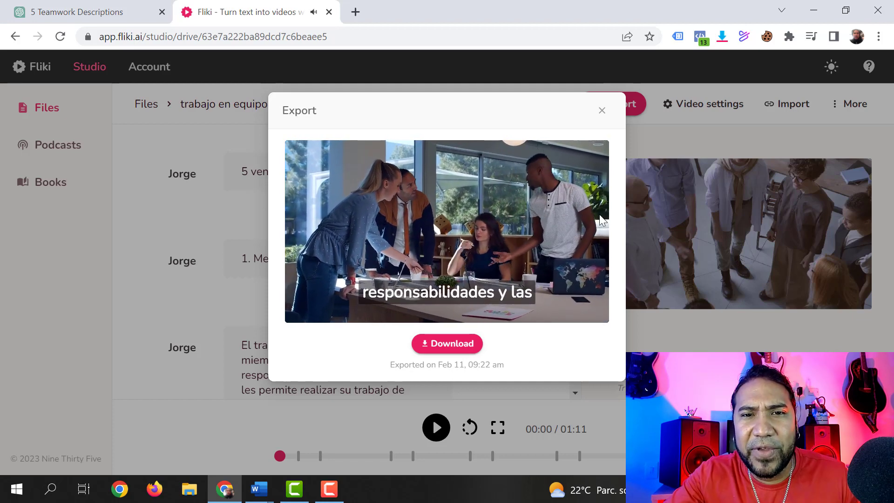
{"action": "left_click", "coordinate": [301, 292]}
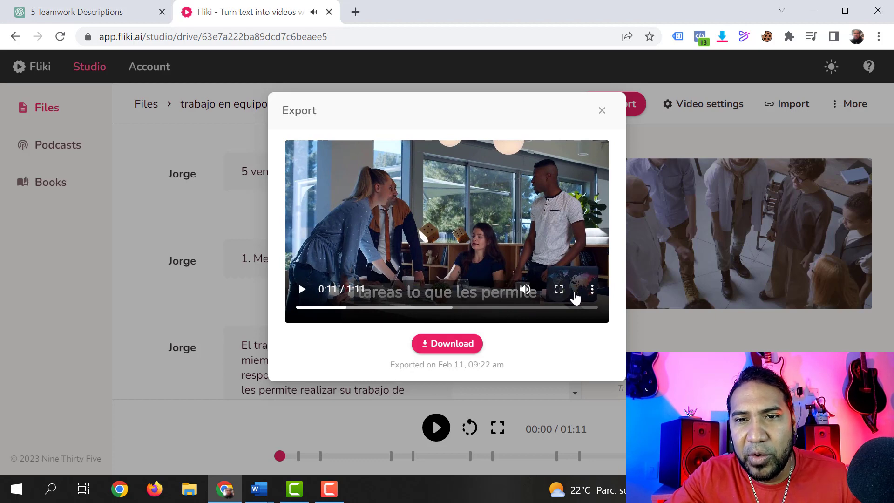
Step: Download the exported teamwork video as an MP4 file
{"action": "left_click", "coordinate": [592, 293]}
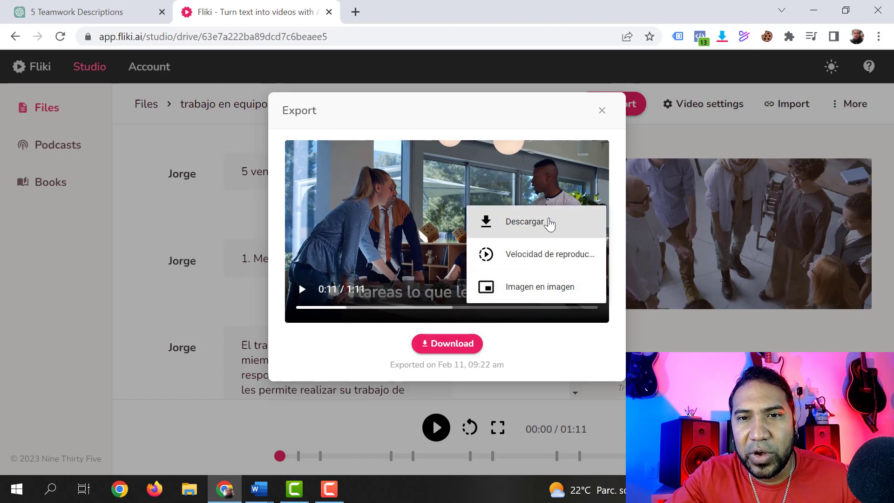
{"action": "left_click", "coordinate": [547, 126]}
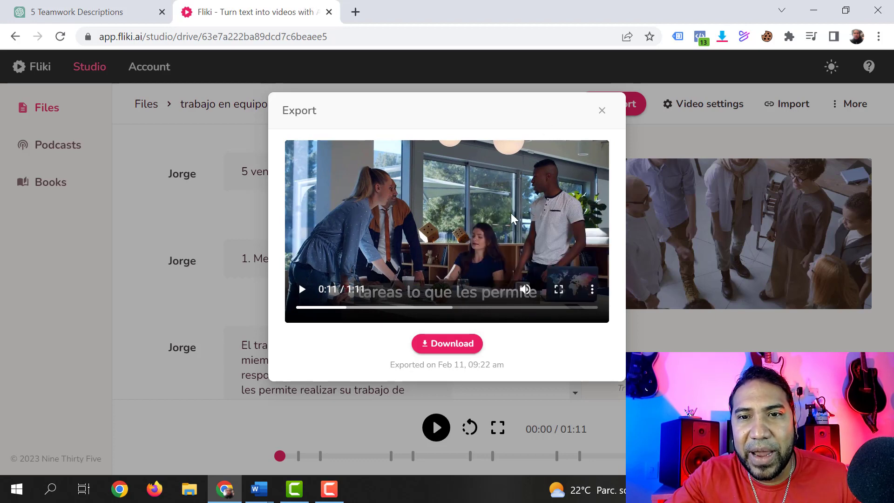
{"action": "left_click", "coordinate": [452, 344]}
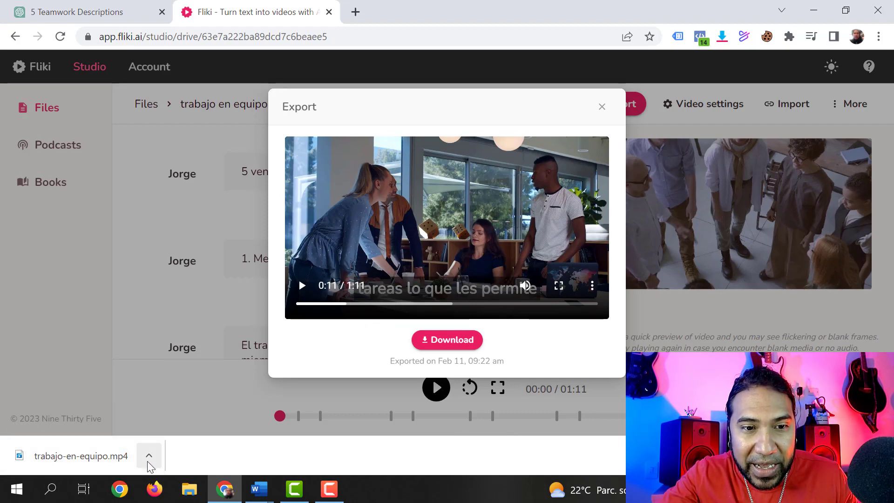
Step: Watch the downloaded trabajo-en-equipo.mp4 in the video player, skip ahead to the fourth advantage, and return to the browser
{"action": "left_click", "coordinate": [116, 455]}
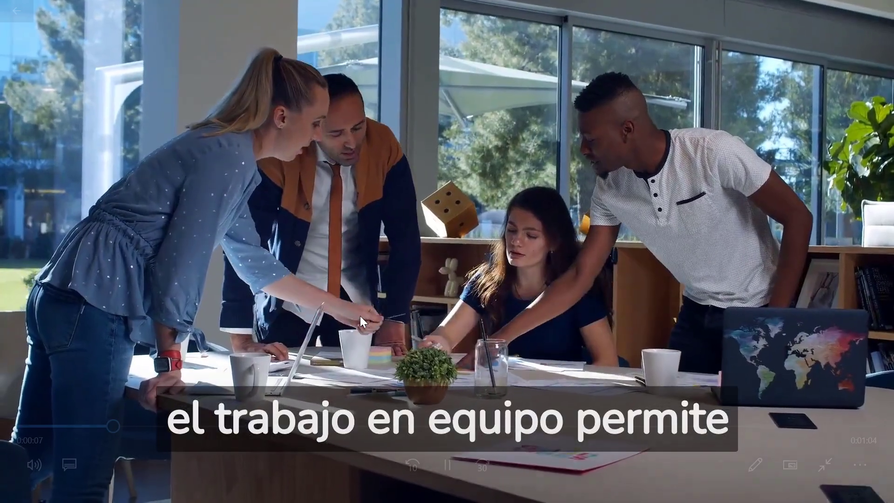
{"action": "mouse_move", "coordinate": [365, 312]}
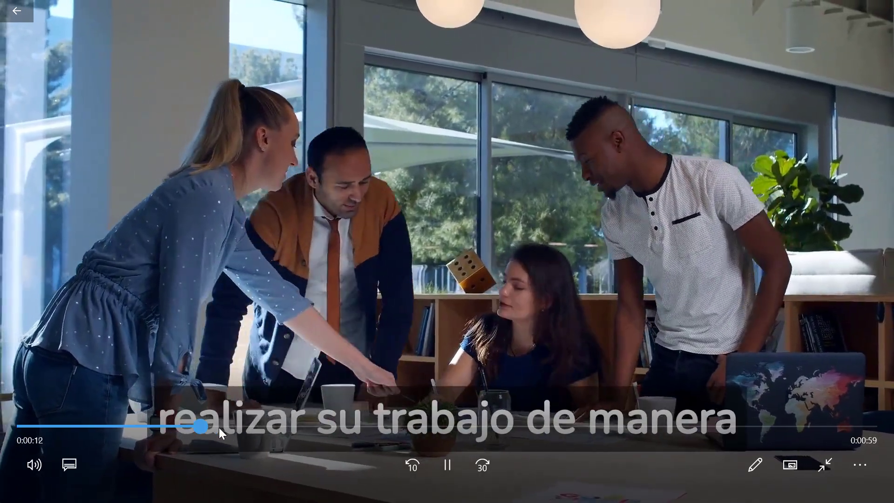
{"action": "left_click_drag", "start_coordinate": [218, 426], "coordinate": [577, 461]}
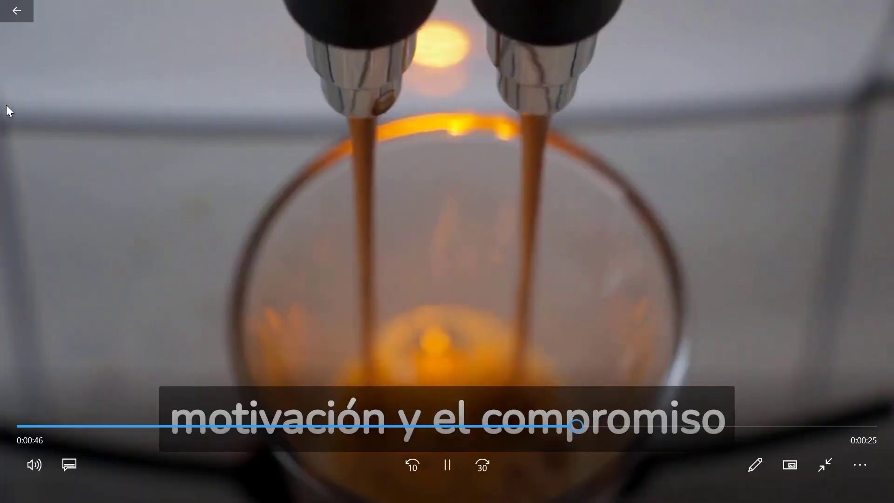
{"action": "left_click", "coordinate": [17, 11]}
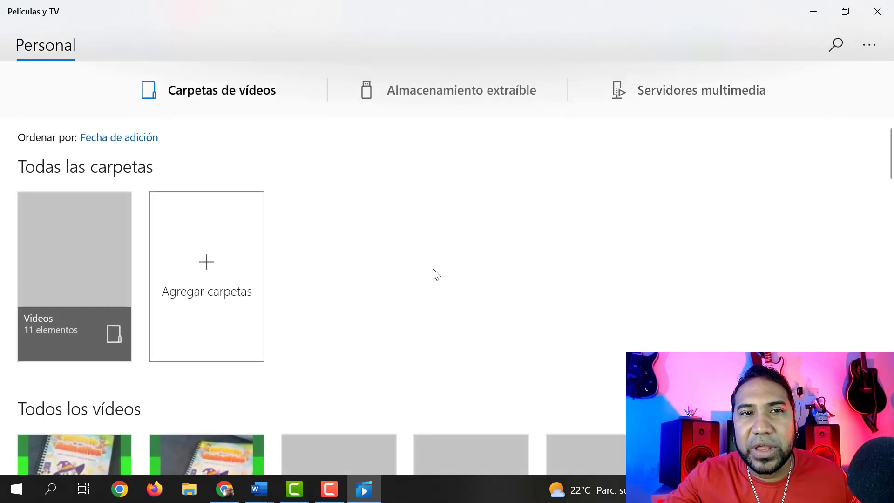
{"action": "left_click", "coordinate": [811, 11]}
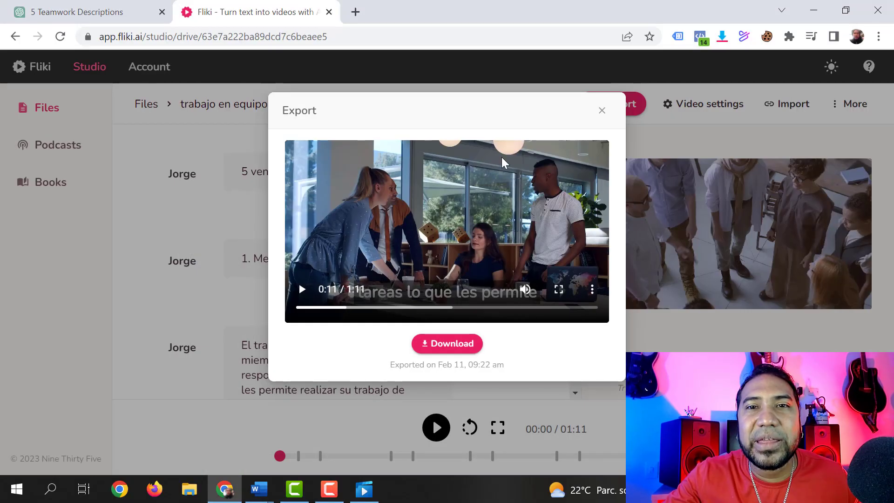
Step: Close the export dialog and switch to the ChatGPT conversation with the five teamwork benefits
{"action": "left_click", "coordinate": [602, 112]}
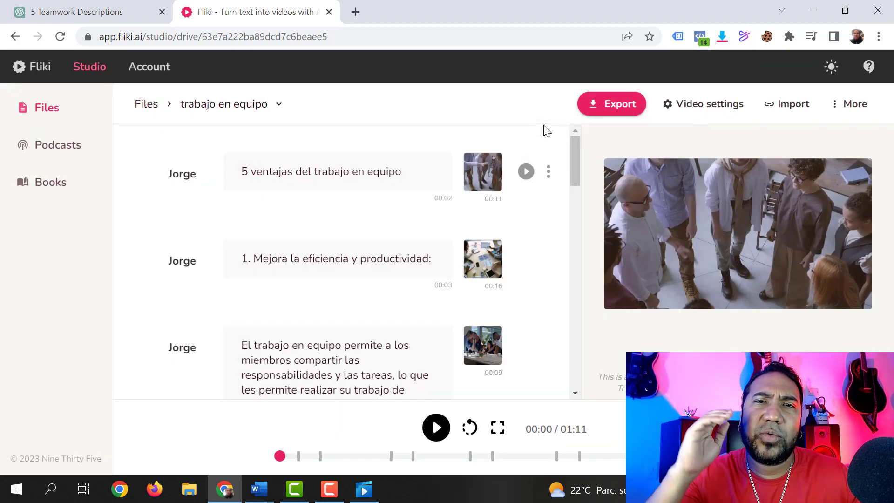
{"action": "mouse_move", "coordinate": [553, 273]}
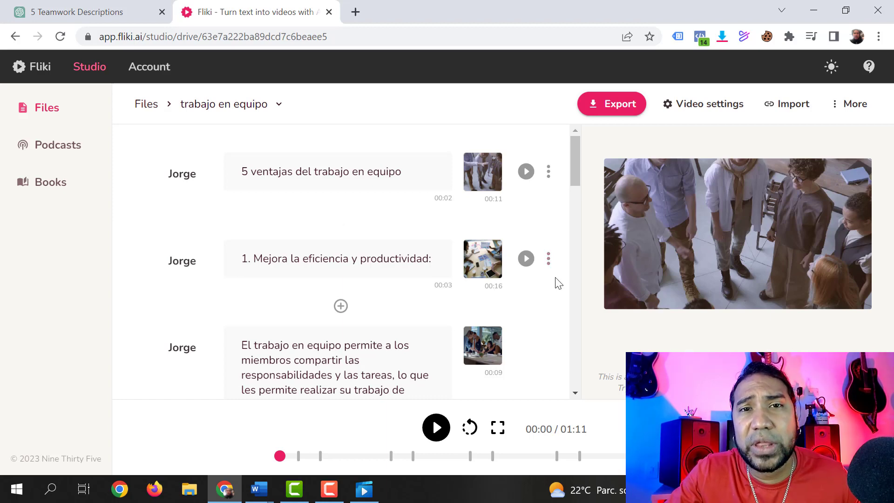
{"action": "mouse_move", "coordinate": [548, 337]}
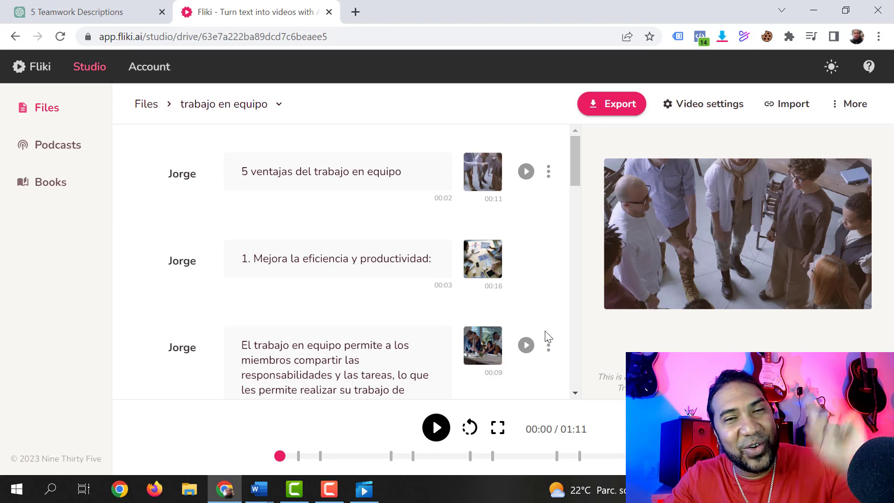
{"action": "left_click", "coordinate": [102, 15]}
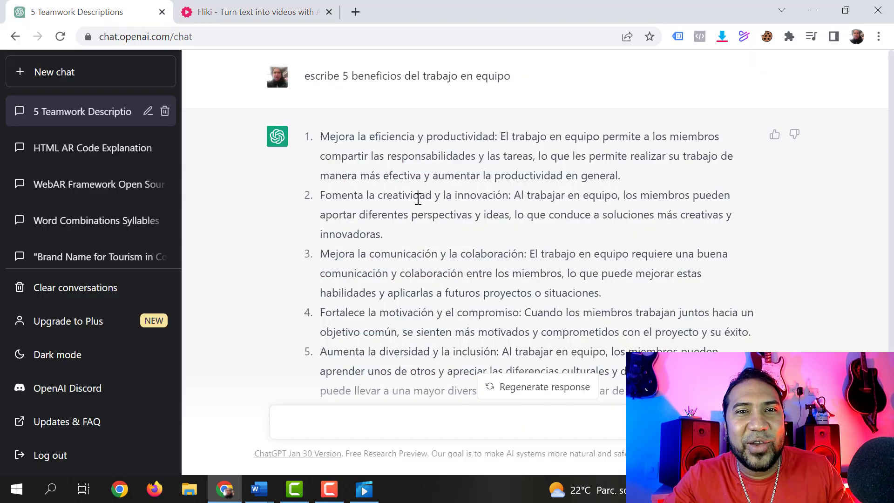